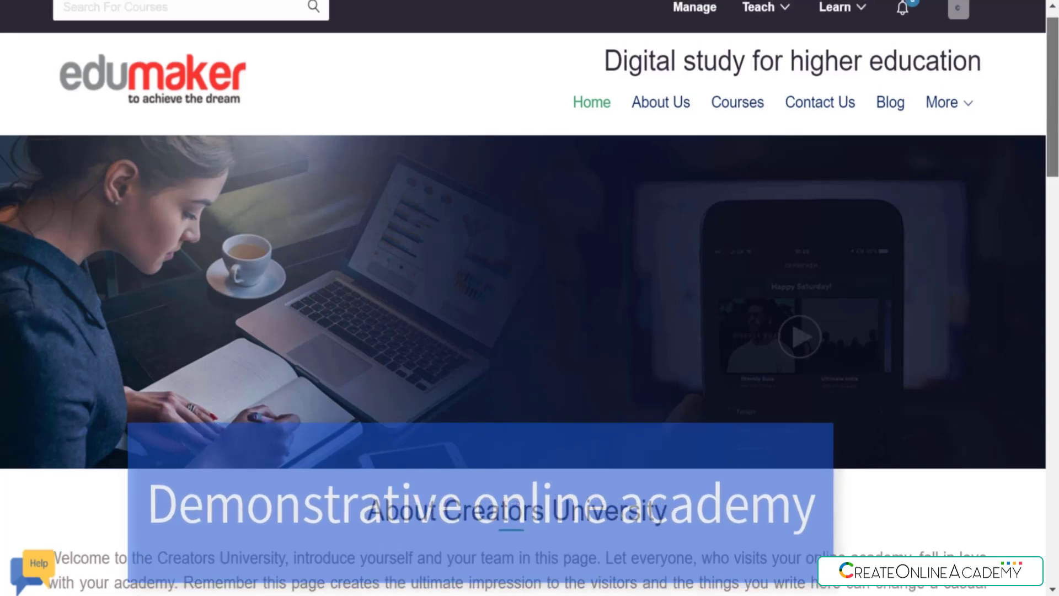
Open the curriculum of the Thorough online course from the course list in the academy's admin back end
scroll(529, 298, up, 1)
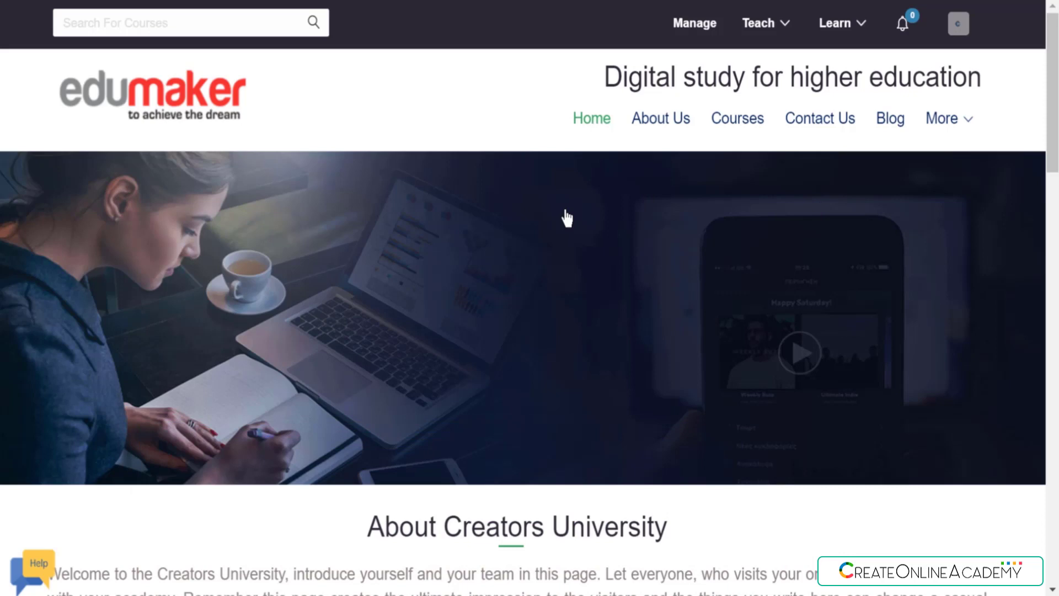
mouse_move(780, 22)
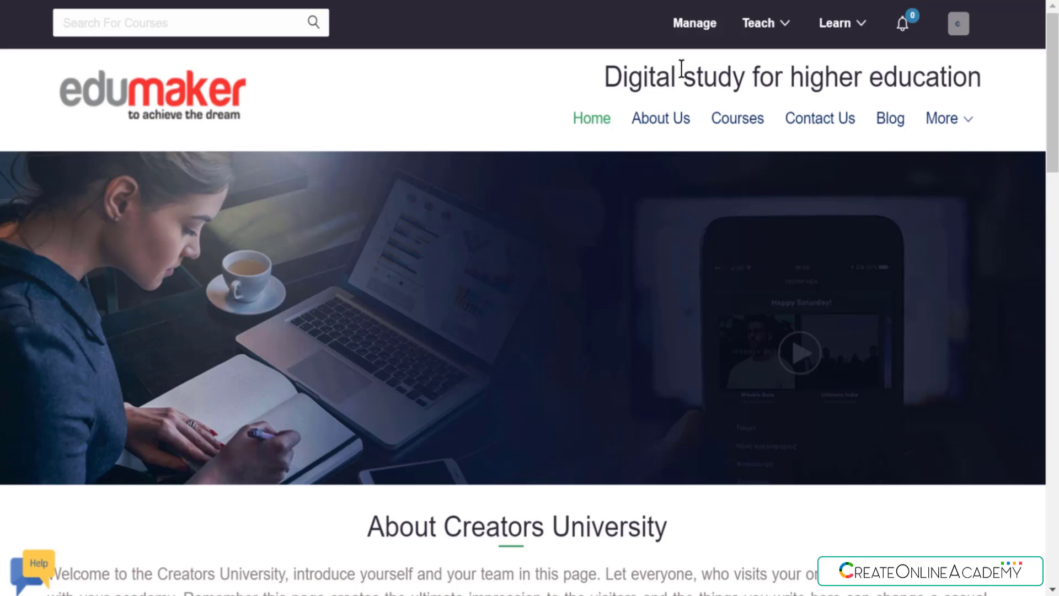
click(695, 25)
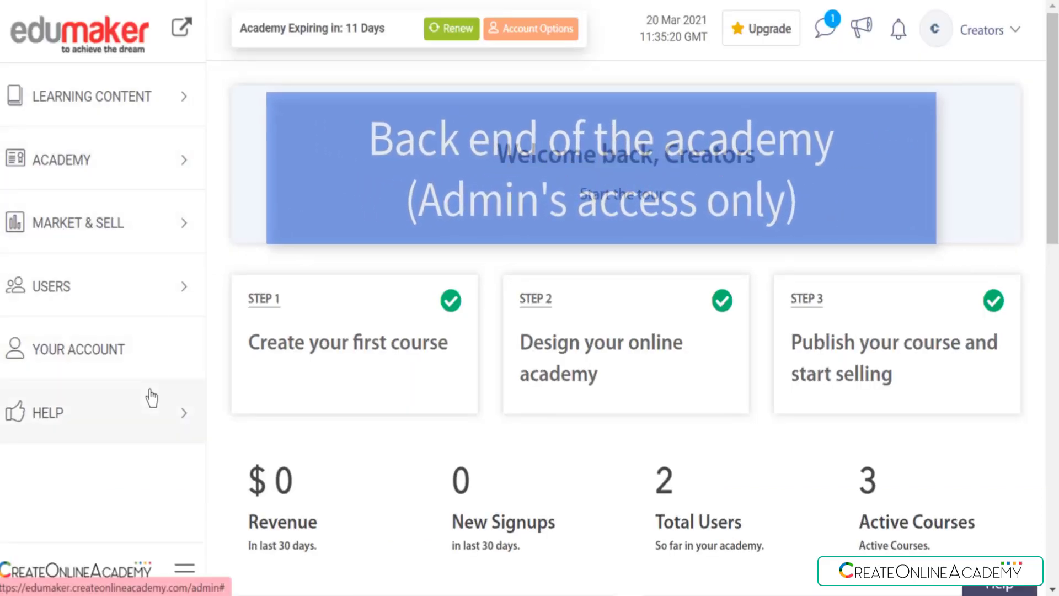
click(181, 112)
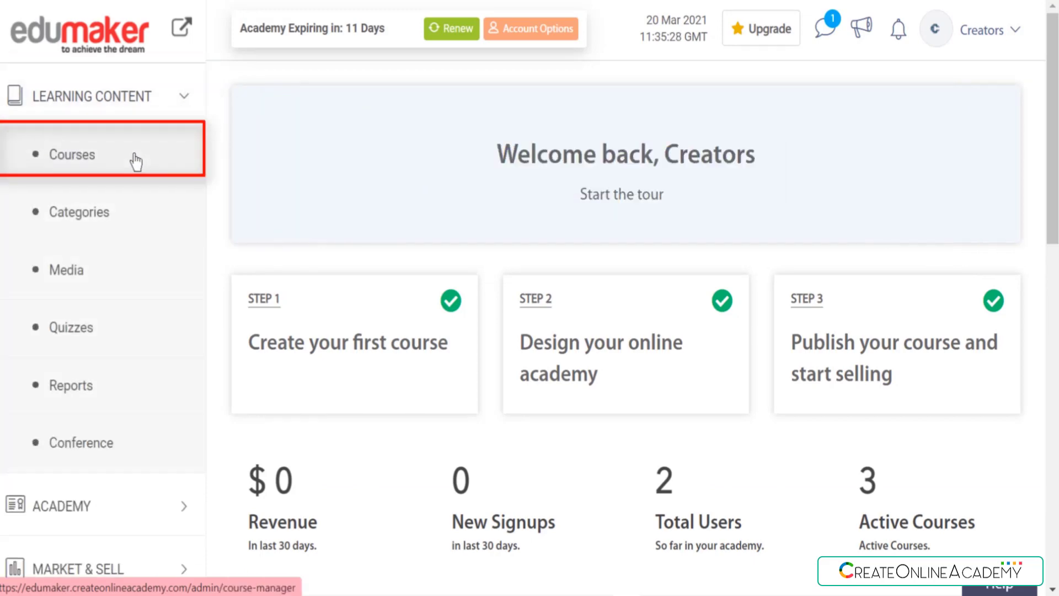
click(135, 162)
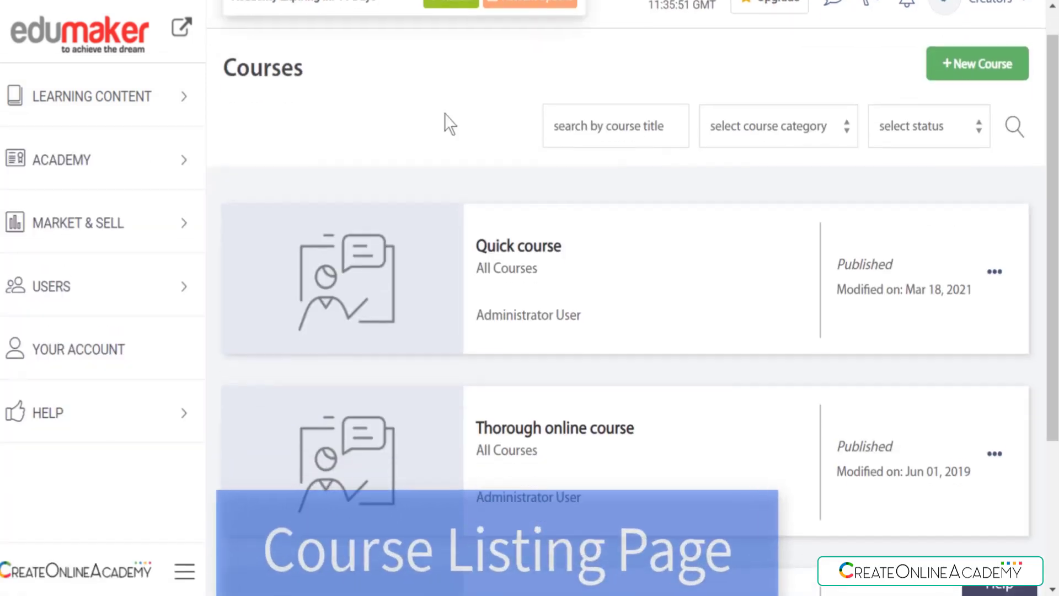
scroll(445, 114, down, 4)
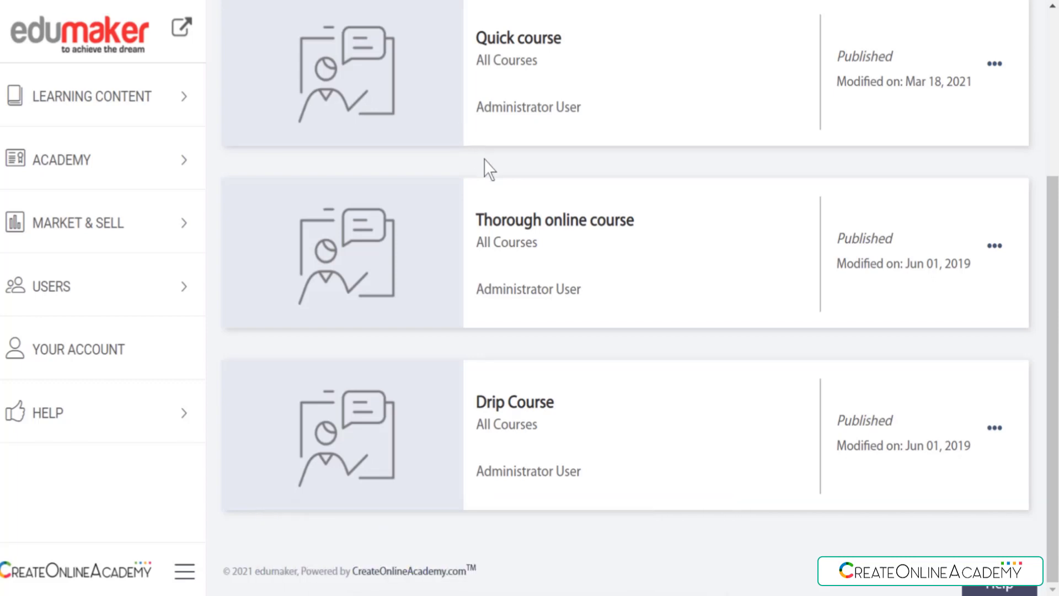
click(533, 221)
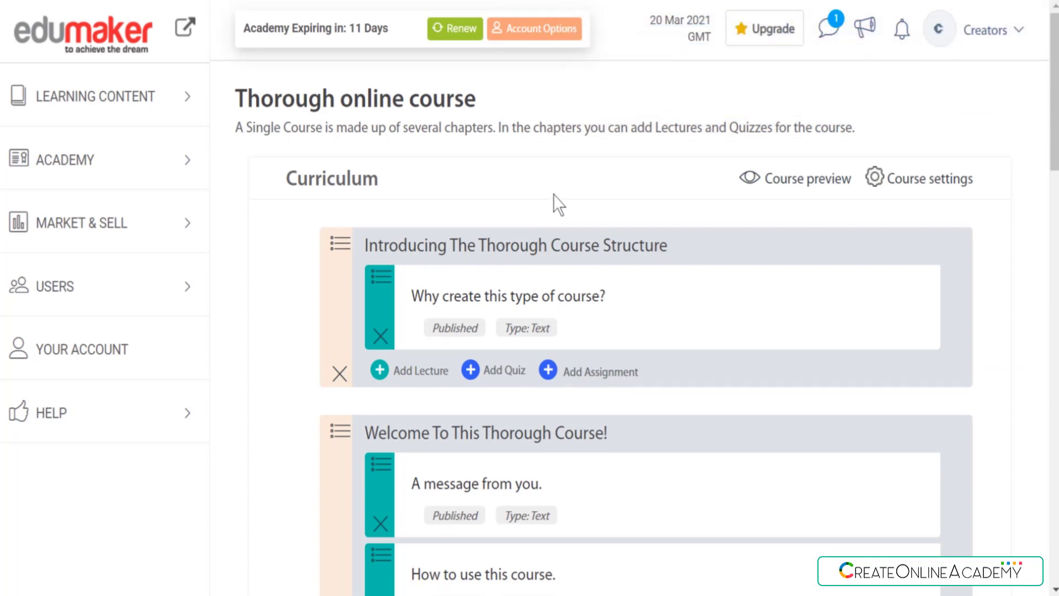
scroll(554, 194, down, 10)
scroll(554, 194, down, 10)
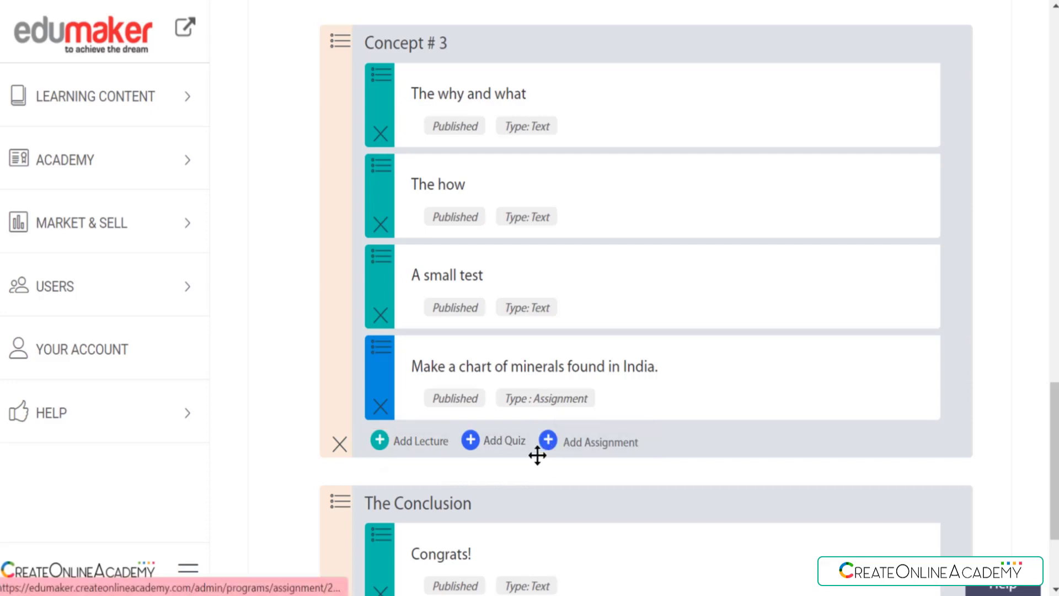
click(502, 450)
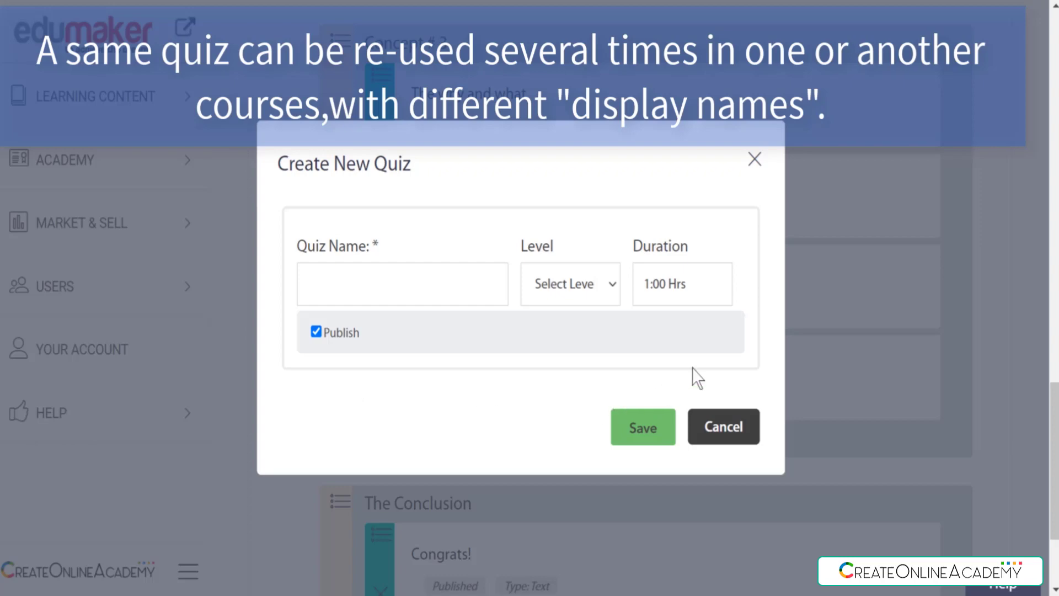
click(755, 162)
View the quizzes in the Quiz Manager and return to the Thorough online course's curriculum
click(169, 113)
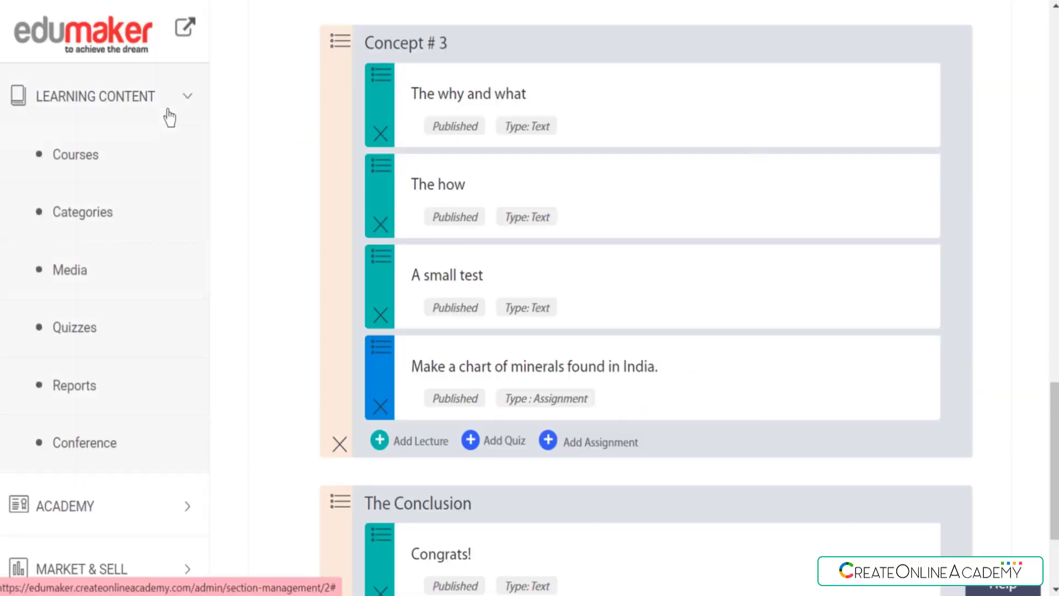
click(71, 333)
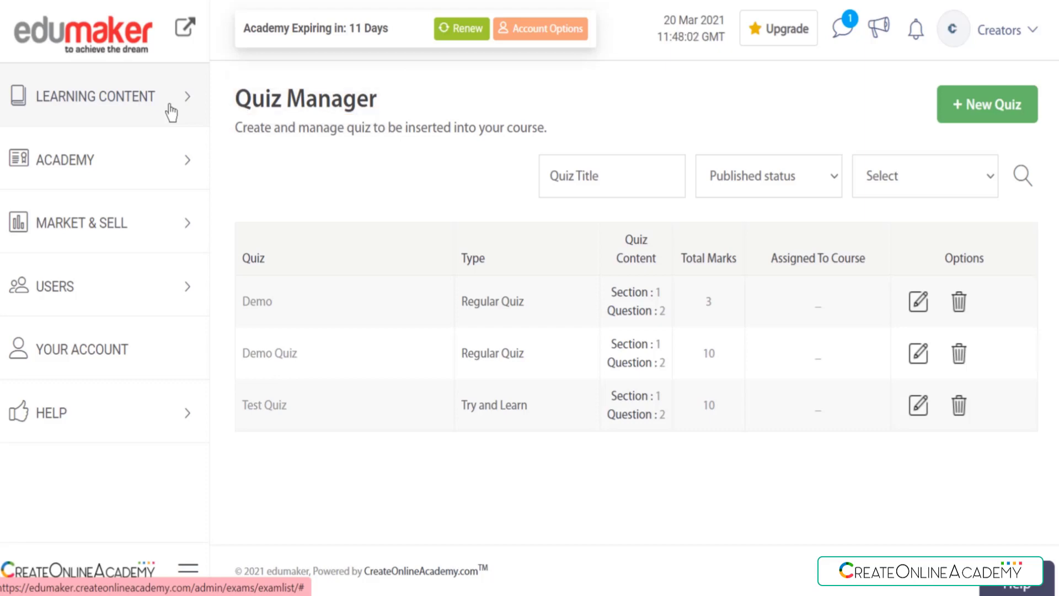
click(167, 110)
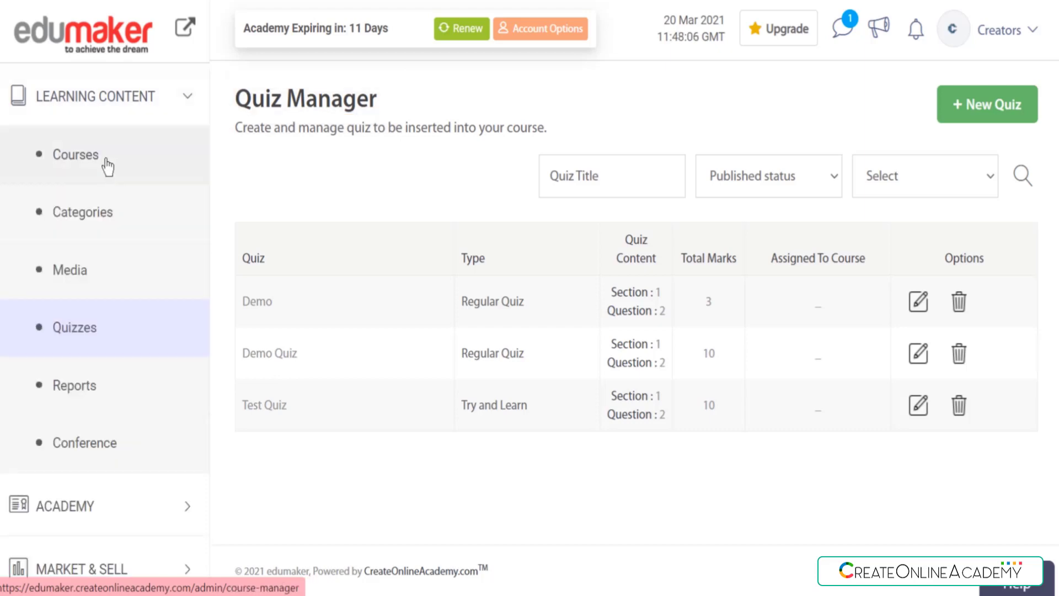
click(106, 165)
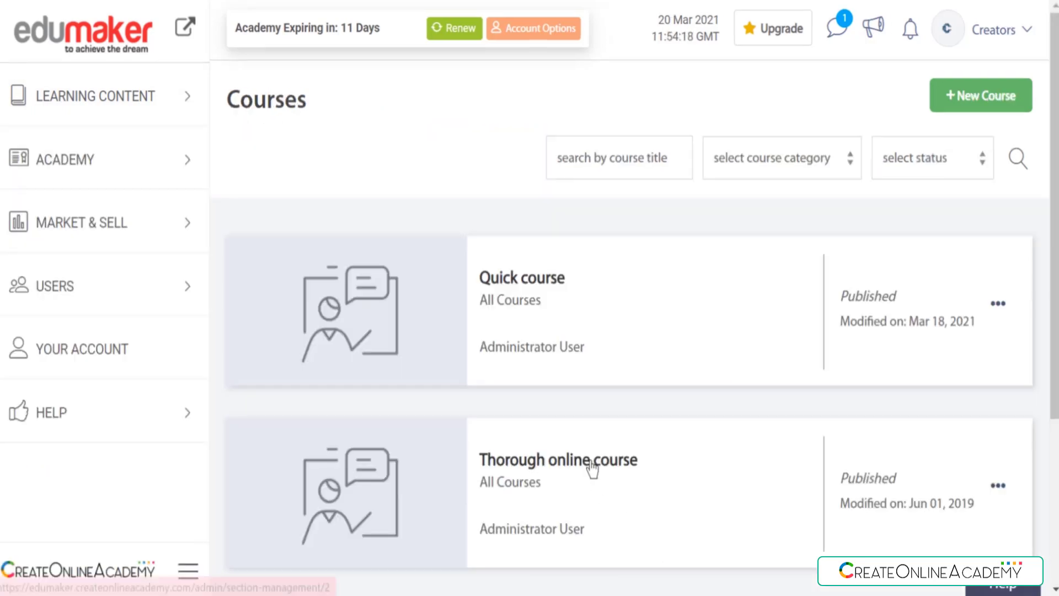
click(591, 467)
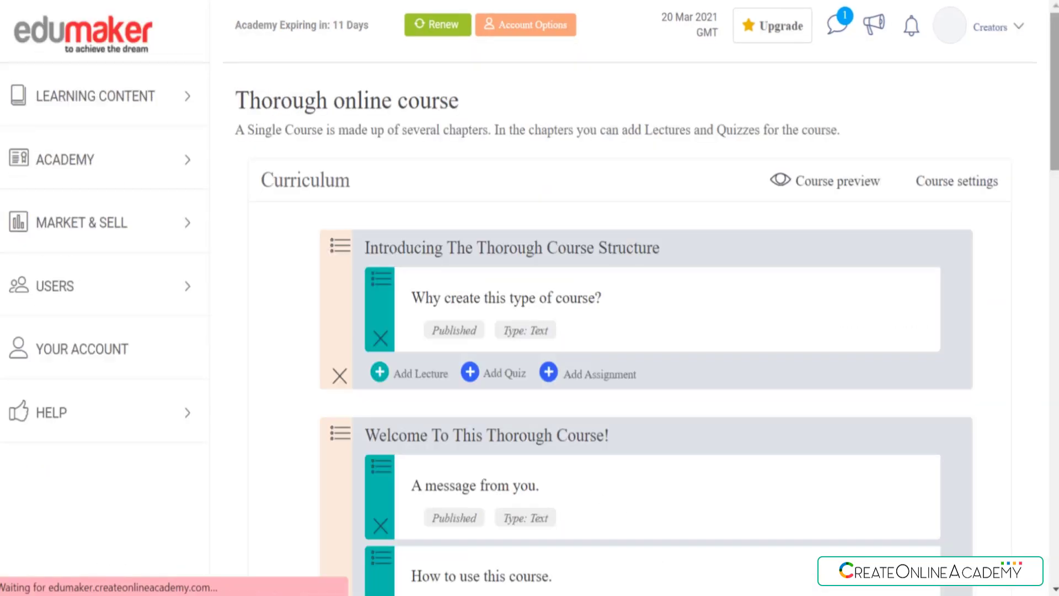
Add a quiz named India's Geography with Medium level to the Concept # 3 chapter
scroll(497, 359, down, 15)
click(496, 356)
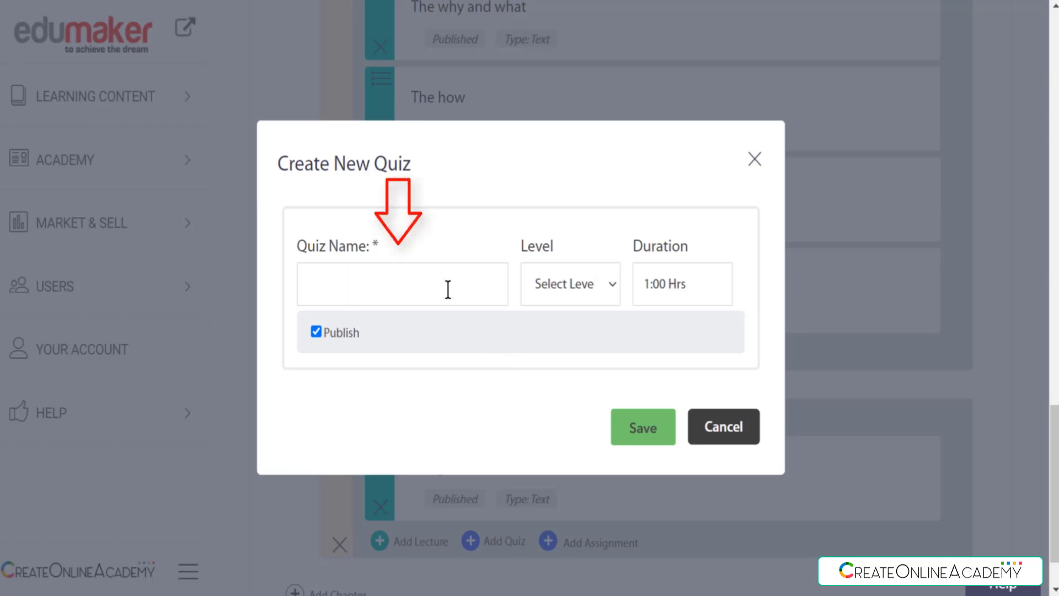
click(559, 288)
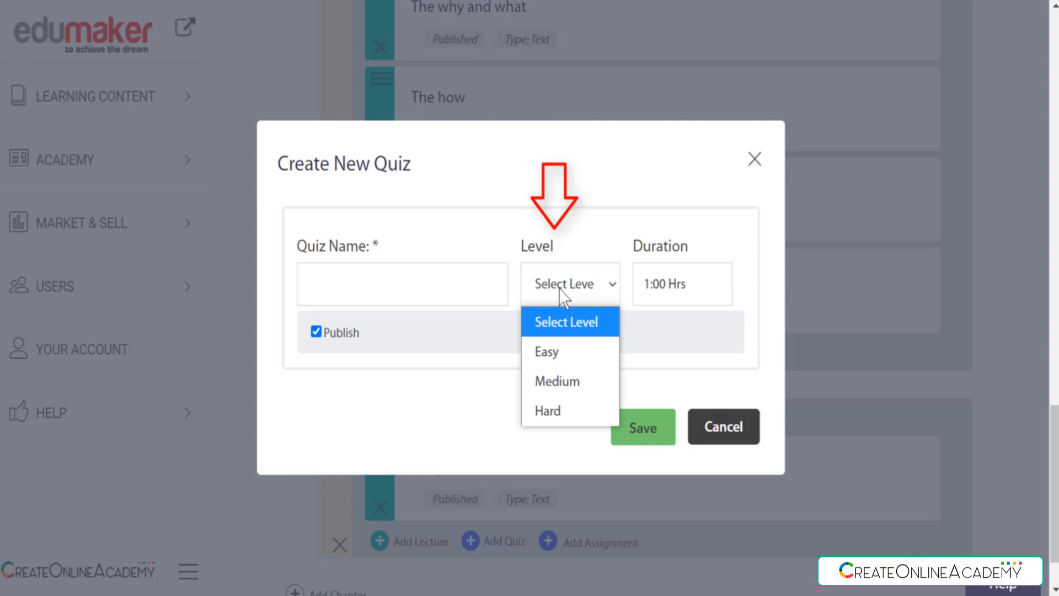
click(597, 296)
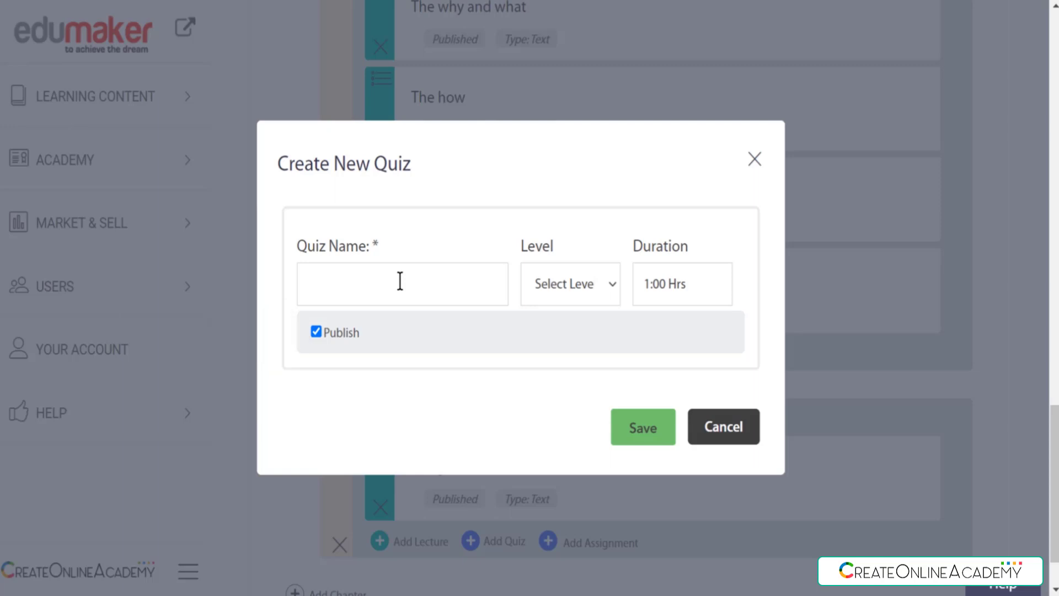
text(India's Geography)
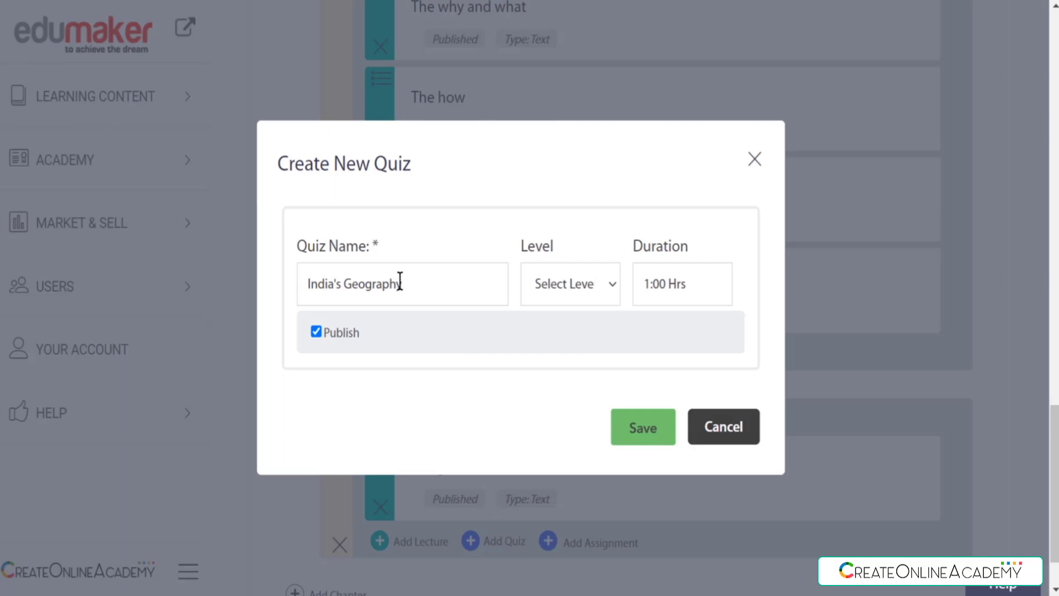
click(610, 285)
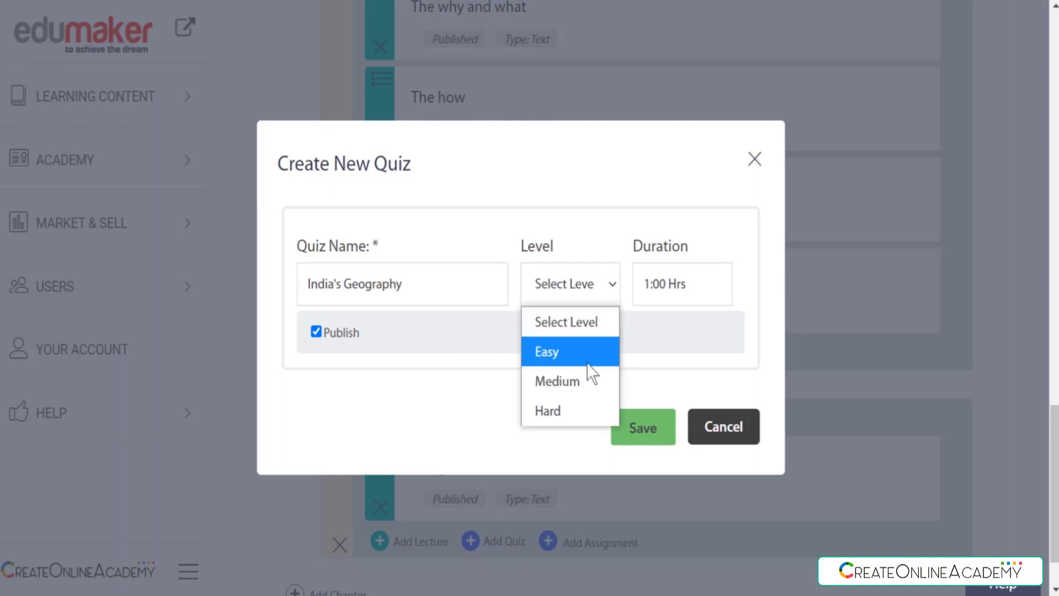
click(585, 380)
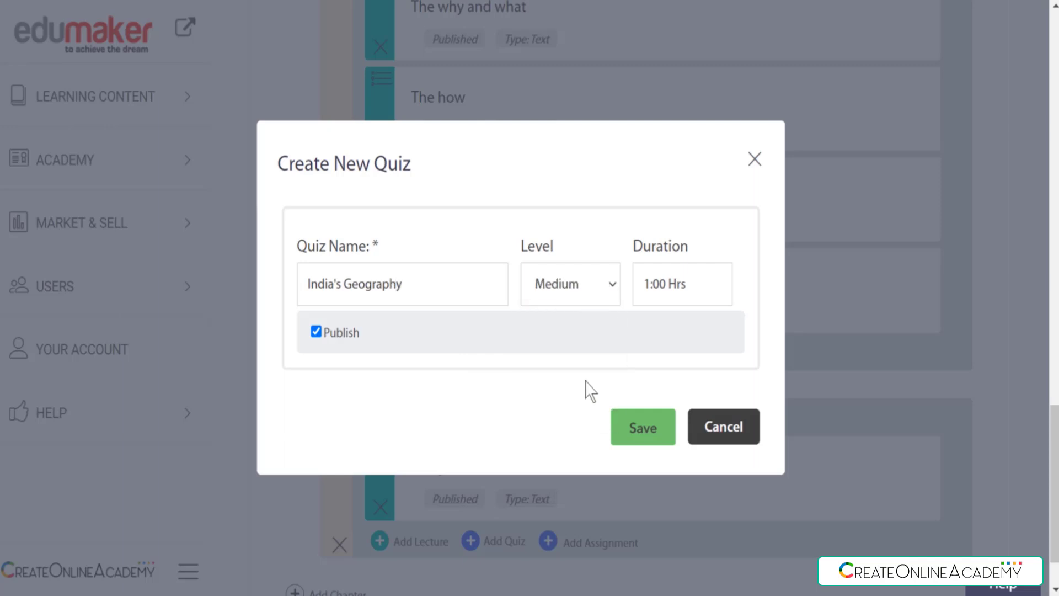
click(637, 434)
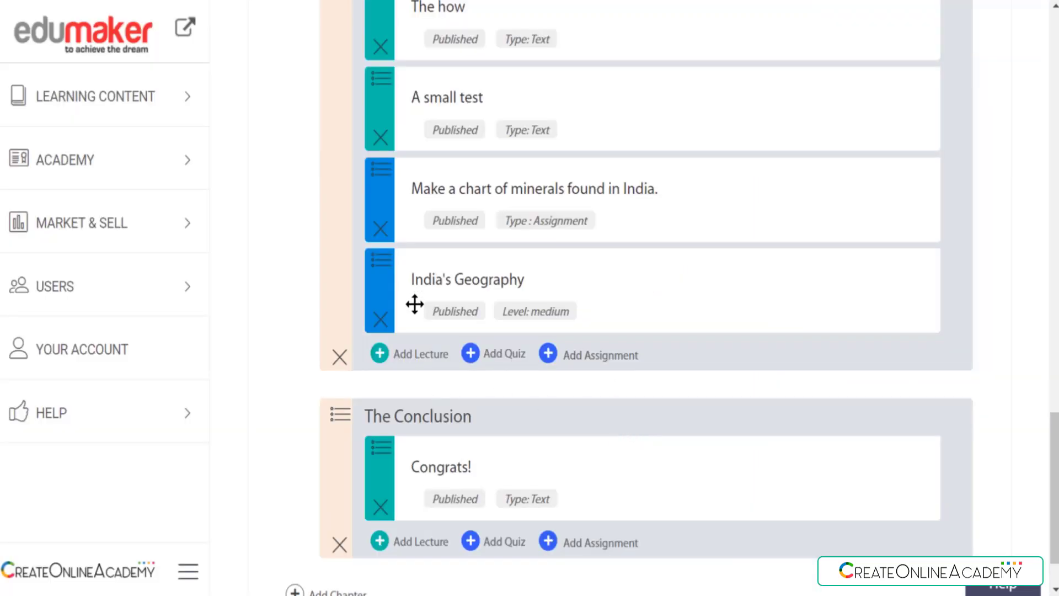
Open the India's Geography quiz for editing and attach the existing demo Quiz to it
mouse_move(415, 304)
mouse_down()
mouse_move(409, 249)
mouse_move(406, 349)
mouse_move(428, 143)
mouse_move(428, 388)
mouse_move(405, 296)
mouse_move(411, 305)
mouse_up()
click(452, 288)
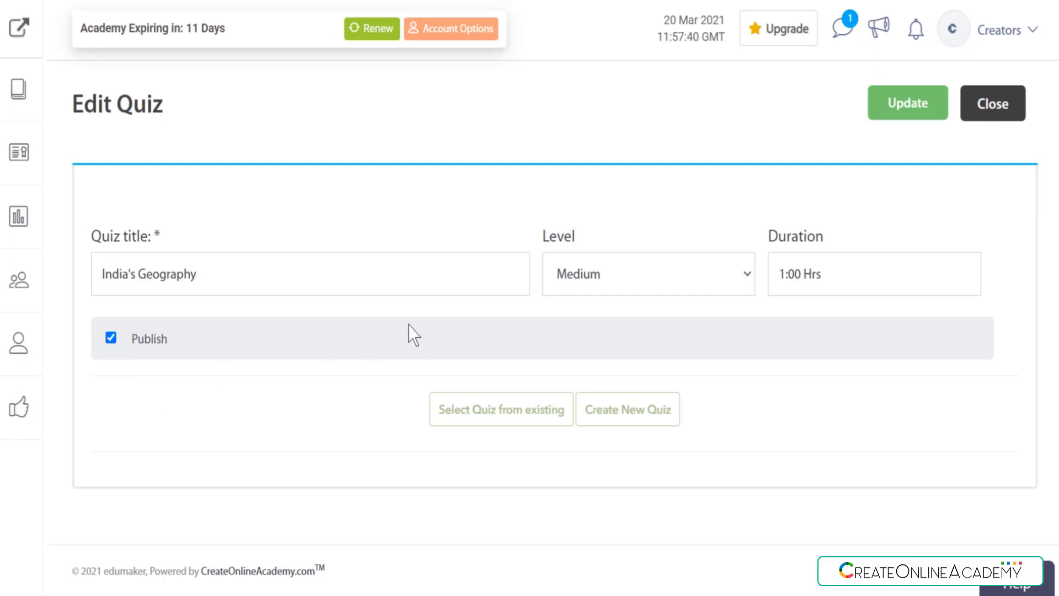
click(903, 112)
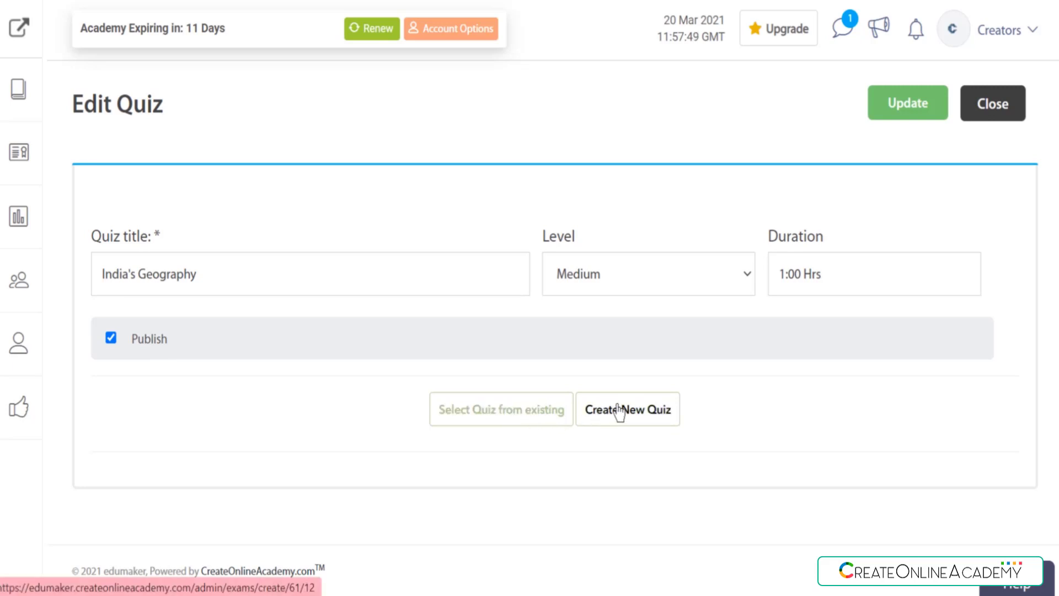
click(484, 422)
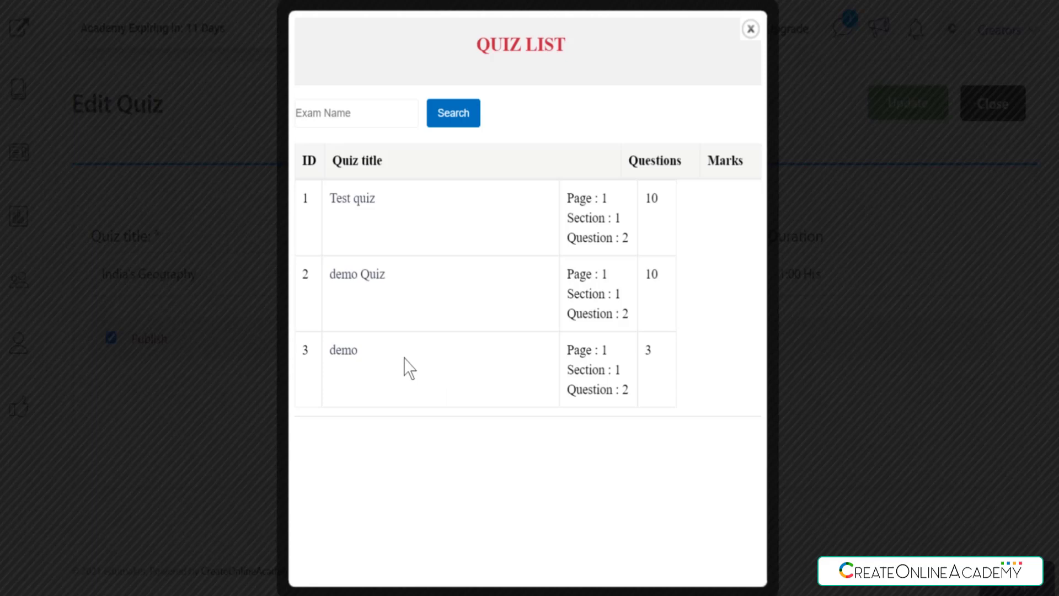
click(370, 288)
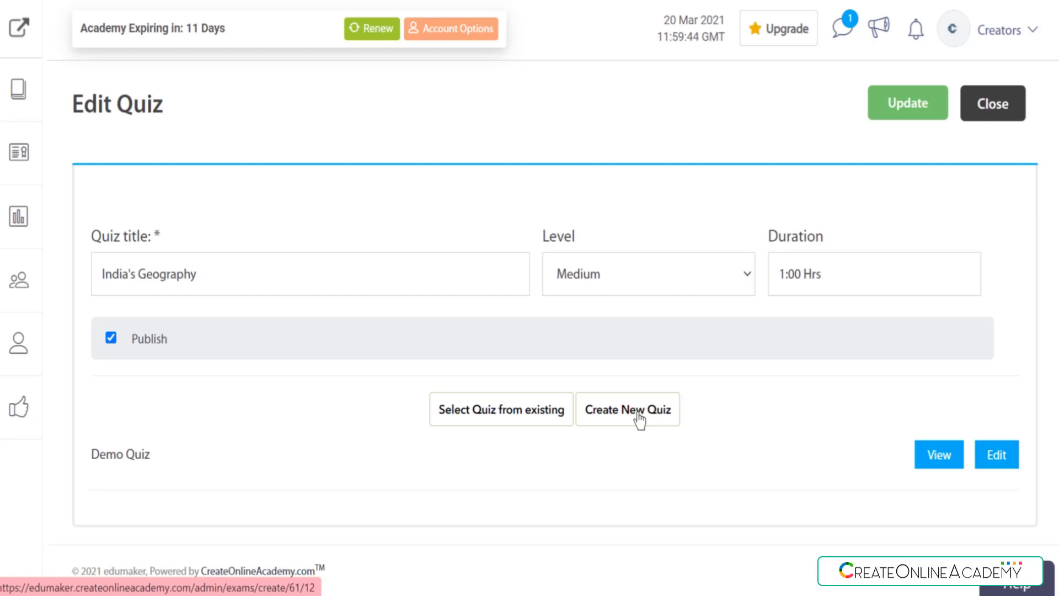
Start creating a new quiz for the India's Geography item and check the insert options of its description editor
click(639, 420)
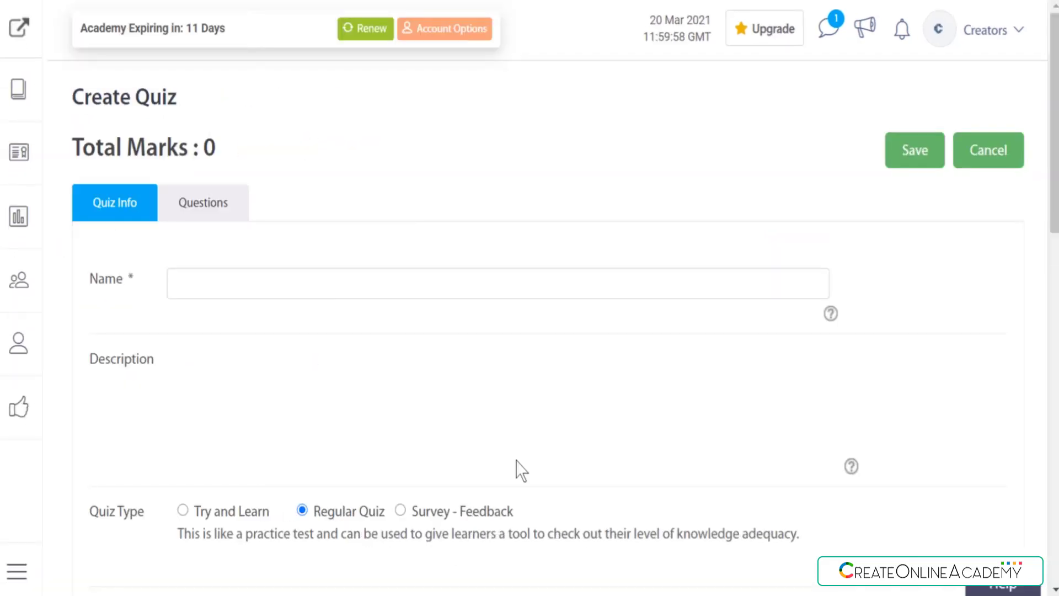
scroll(515, 460, down, 2)
scroll(516, 460, up, 2)
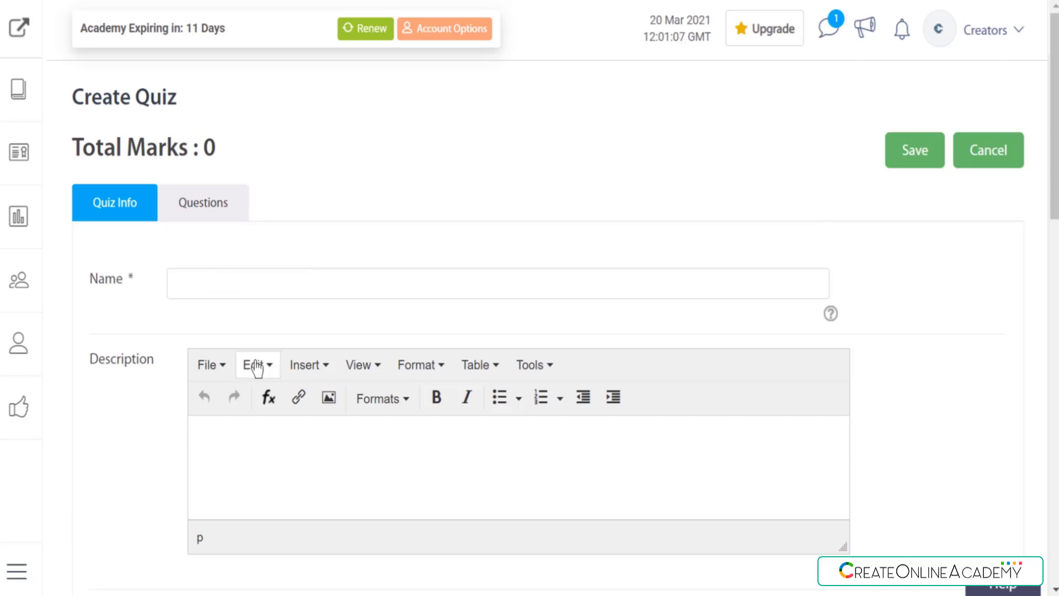
click(237, 431)
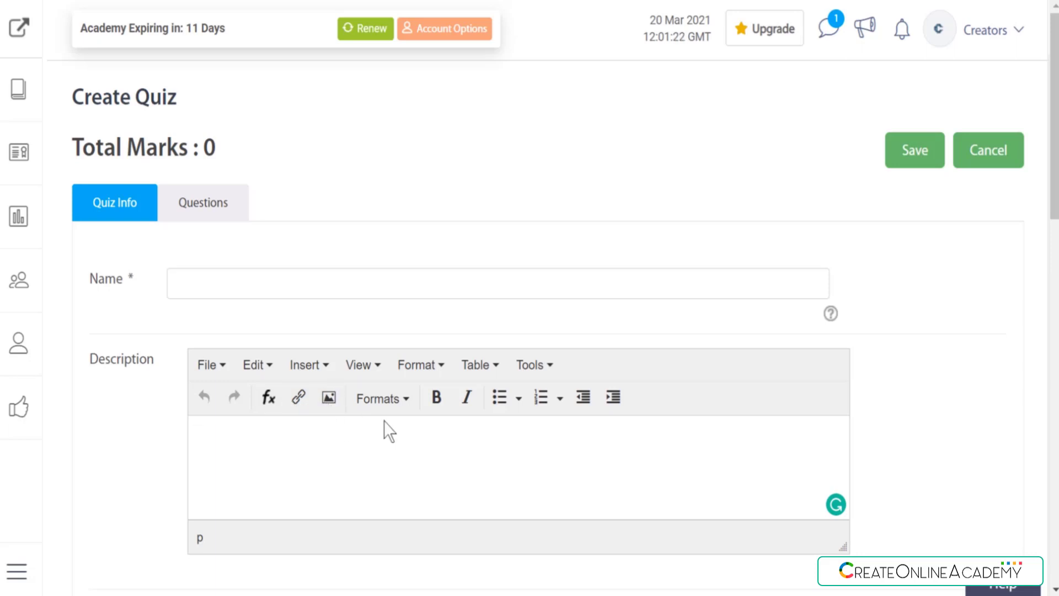
click(327, 366)
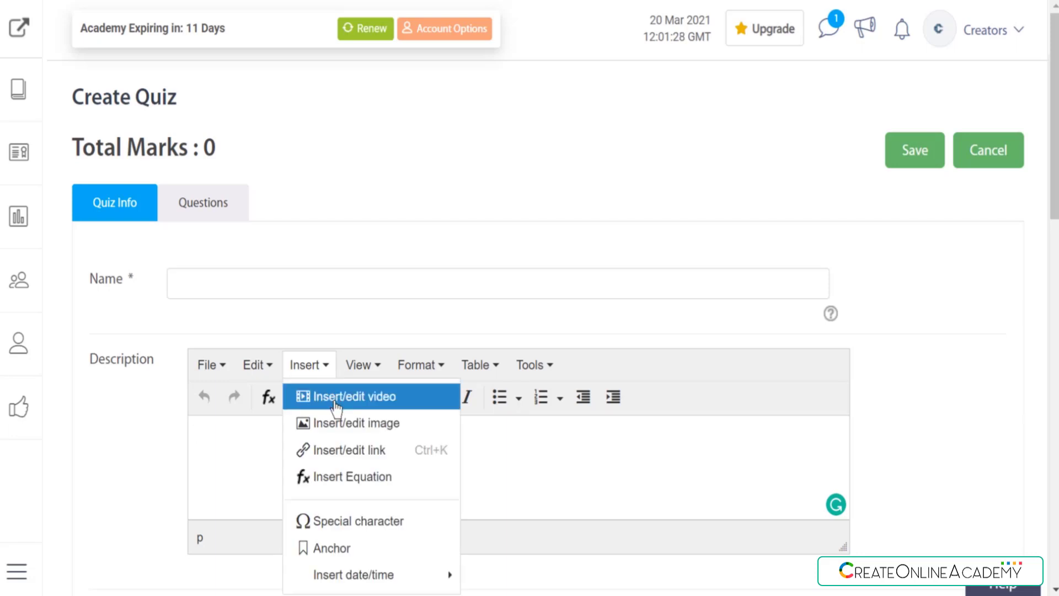
scroll(336, 406, down, 3)
scroll(643, 226, down, 2)
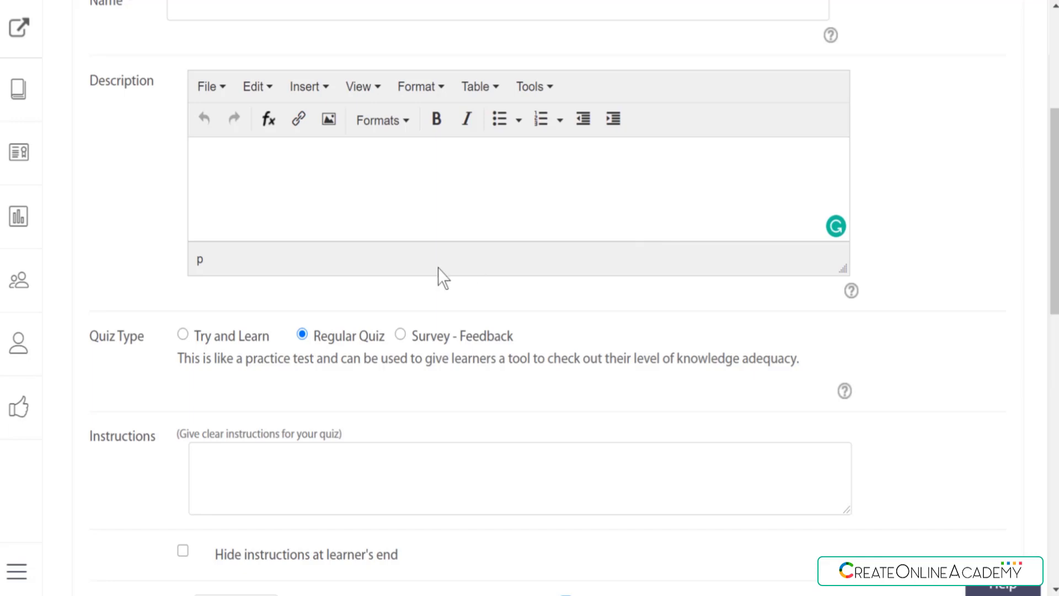
Set the new quiz's type to Survey - Feedback and make the Instructions field ready for text
click(181, 336)
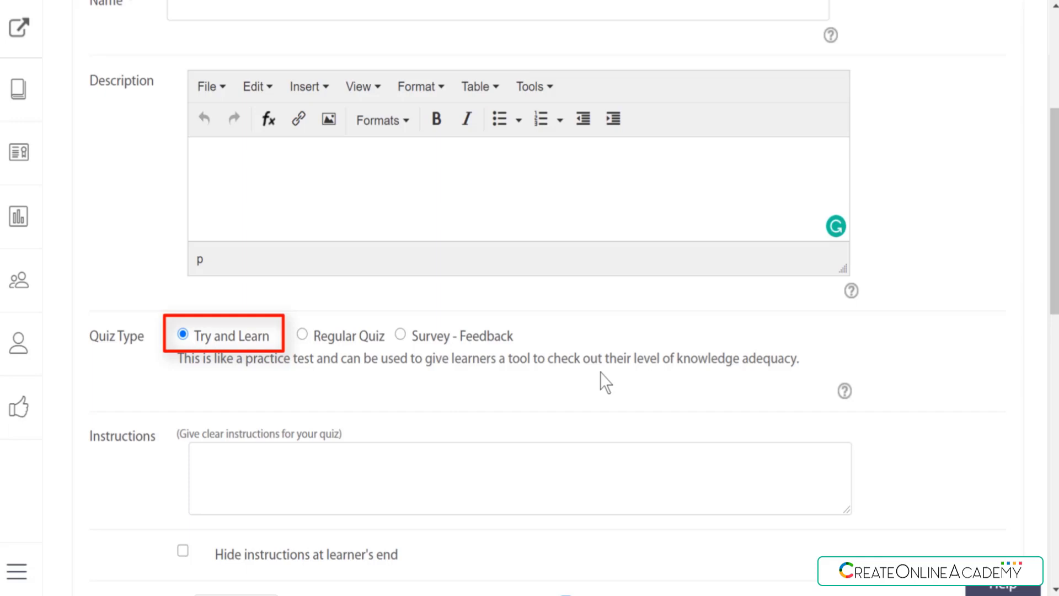
click(303, 335)
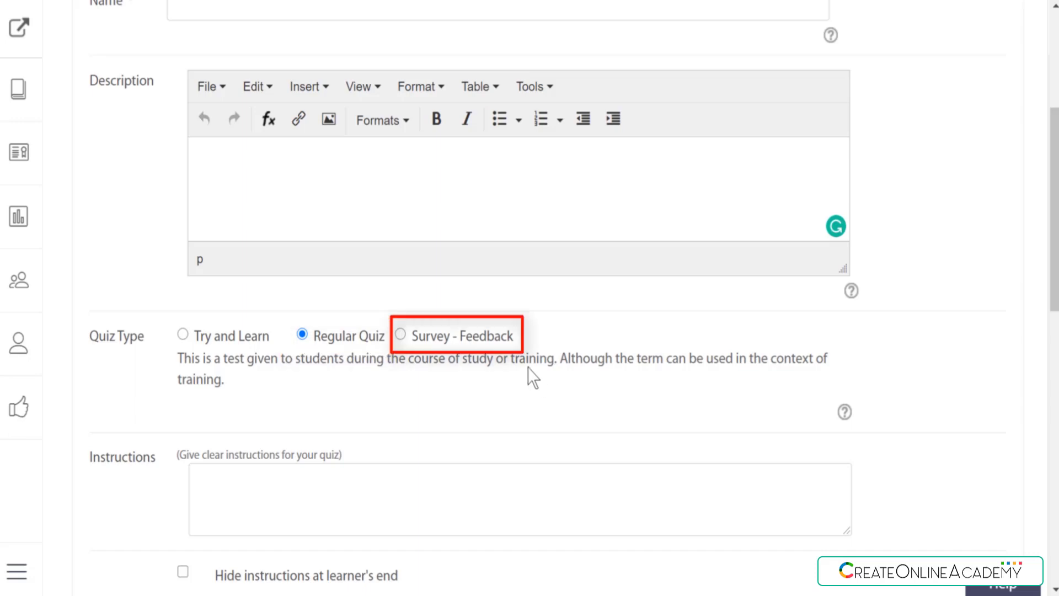
click(402, 335)
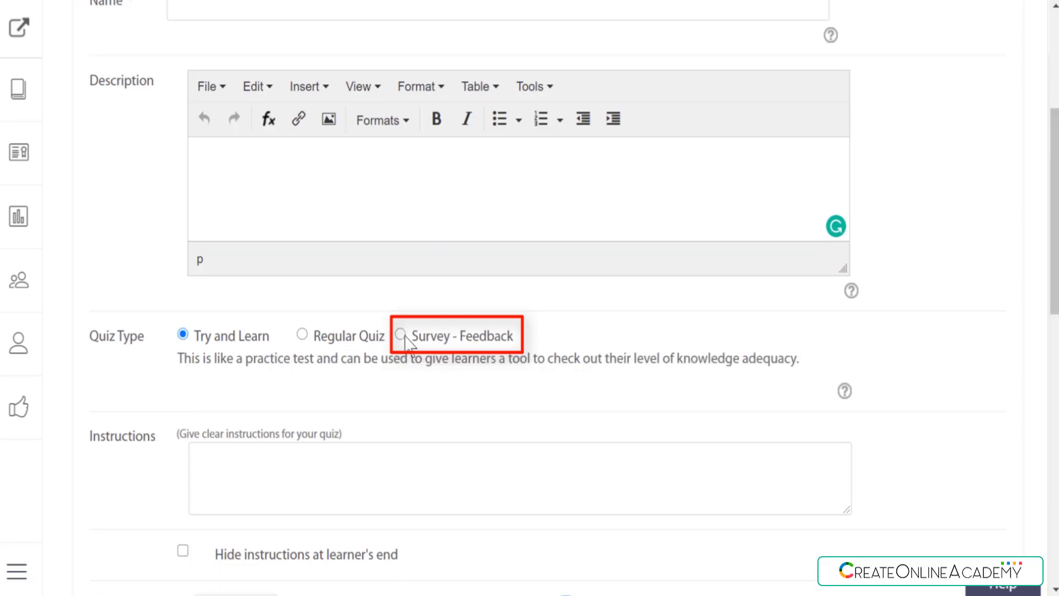
click(401, 334)
scroll(401, 364, down, 3)
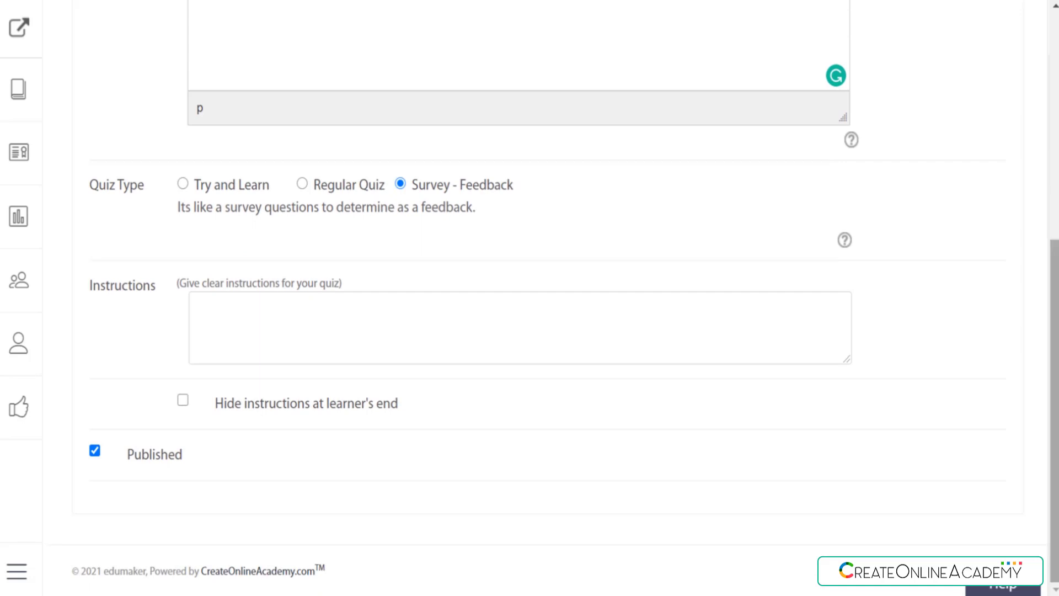
click(544, 341)
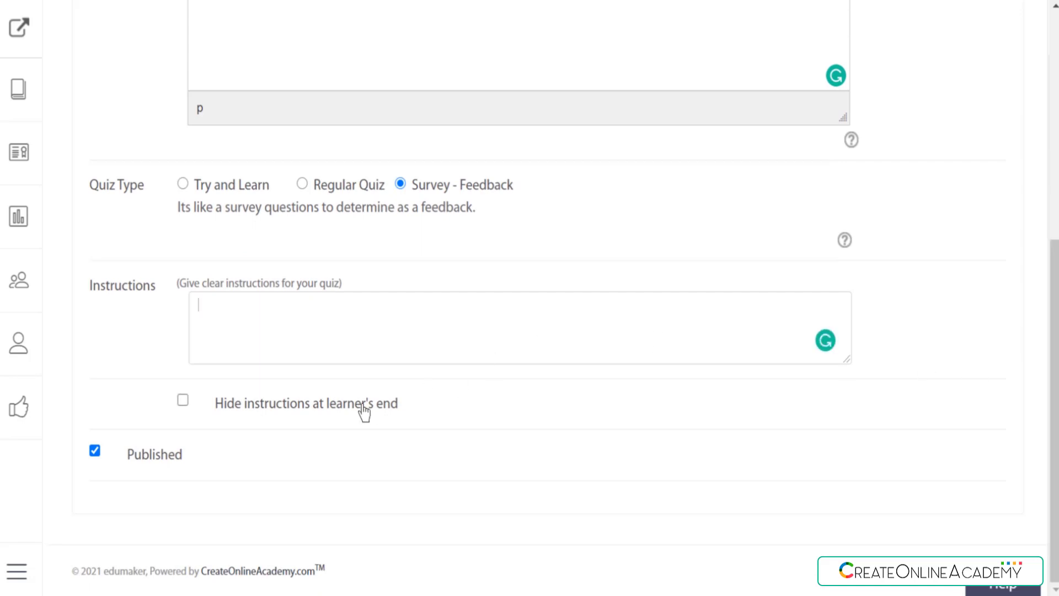
Set the quiz type to Try and Learn and look over the settings it offers
click(184, 185)
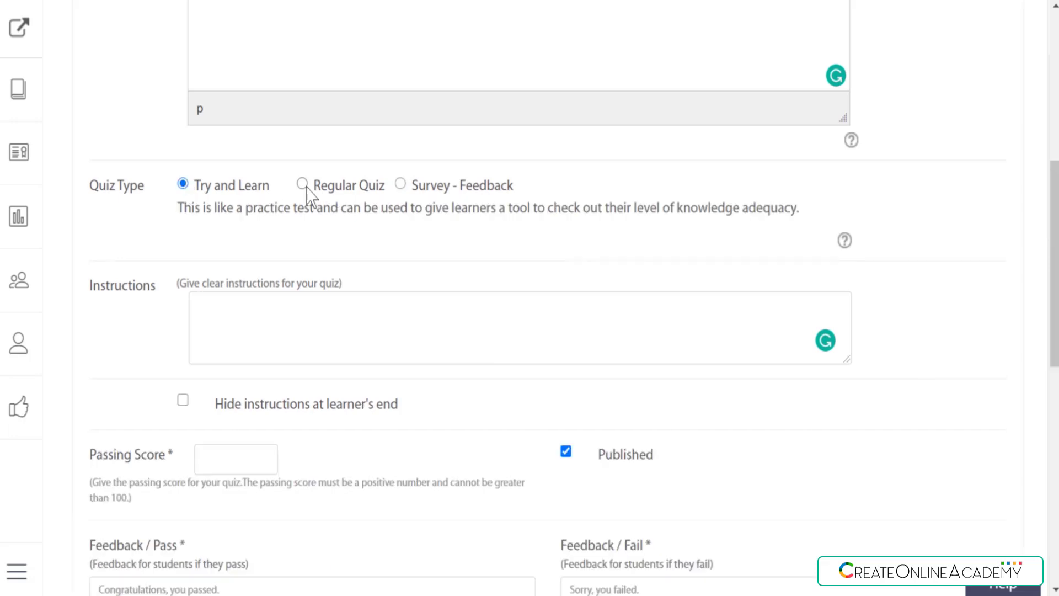
scroll(325, 203, down, 5)
scroll(546, 297, down, 3)
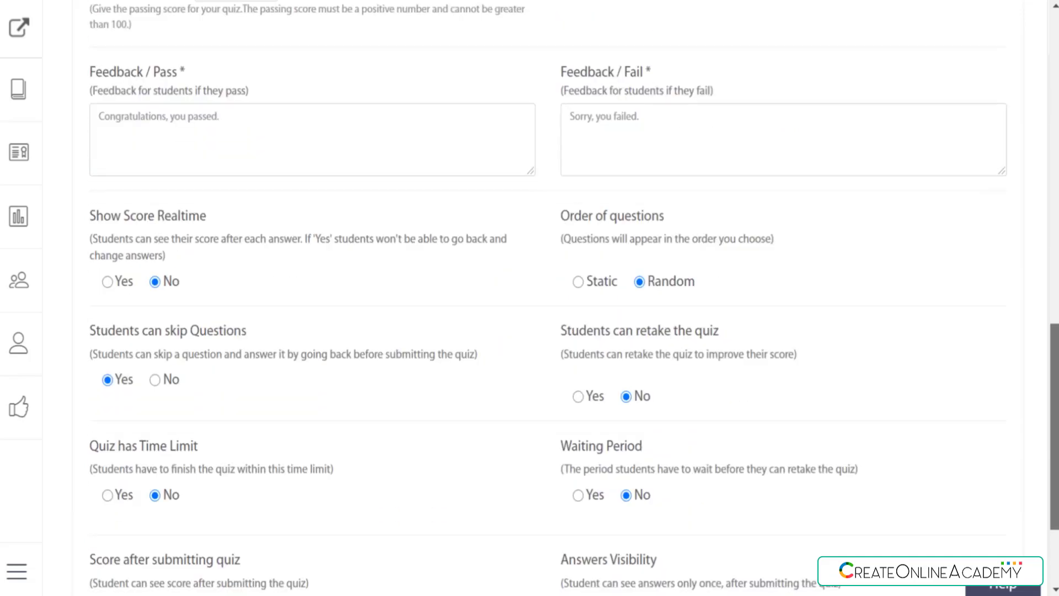
scroll(547, 298, up, 6)
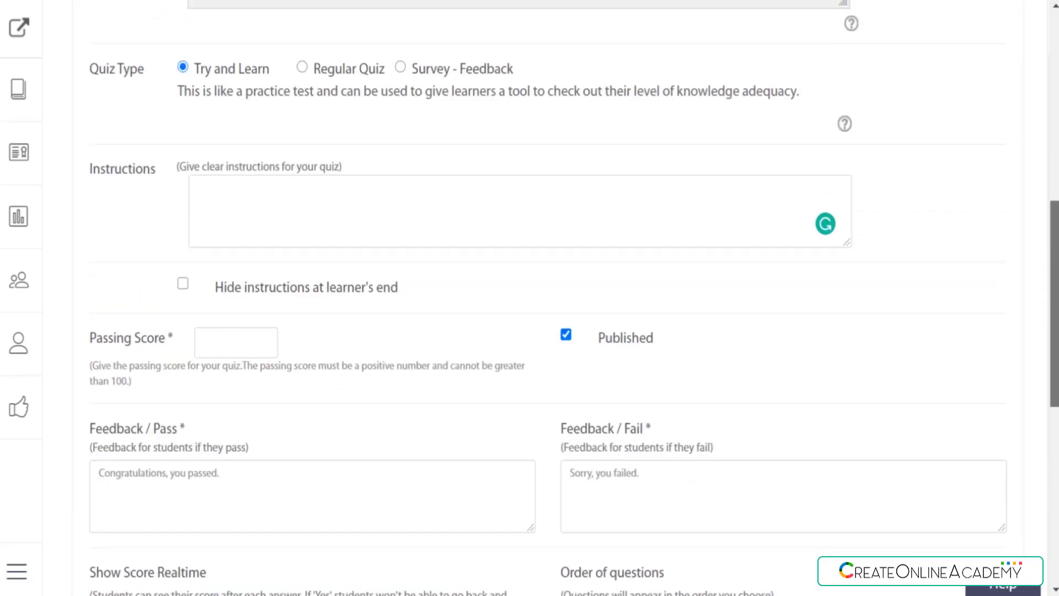
scroll(522, 267, down, 2)
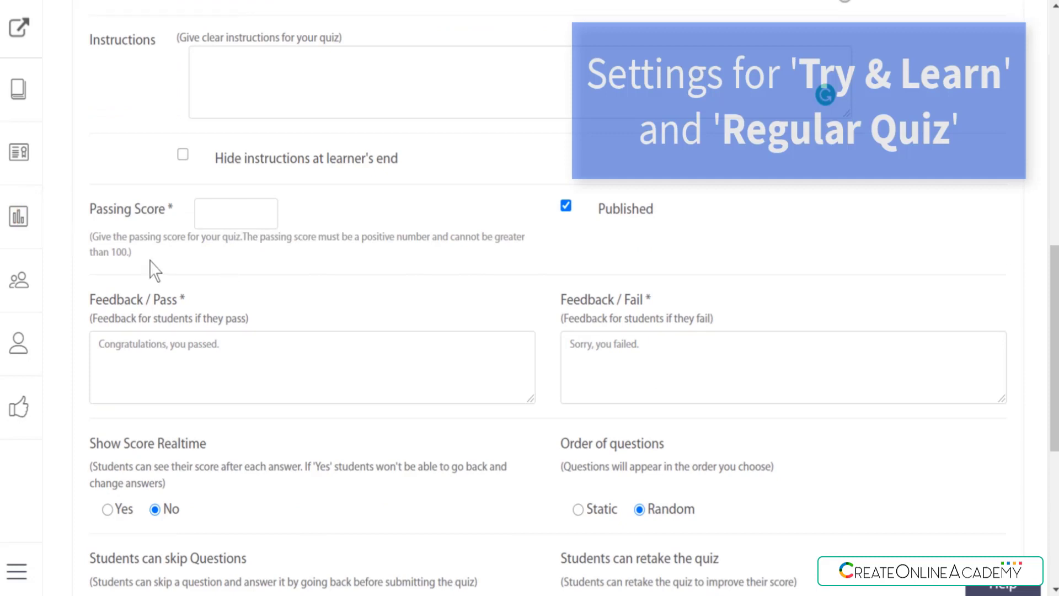
Examine the Published option and the default pass and fail feedback texts of the quiz
click(565, 208)
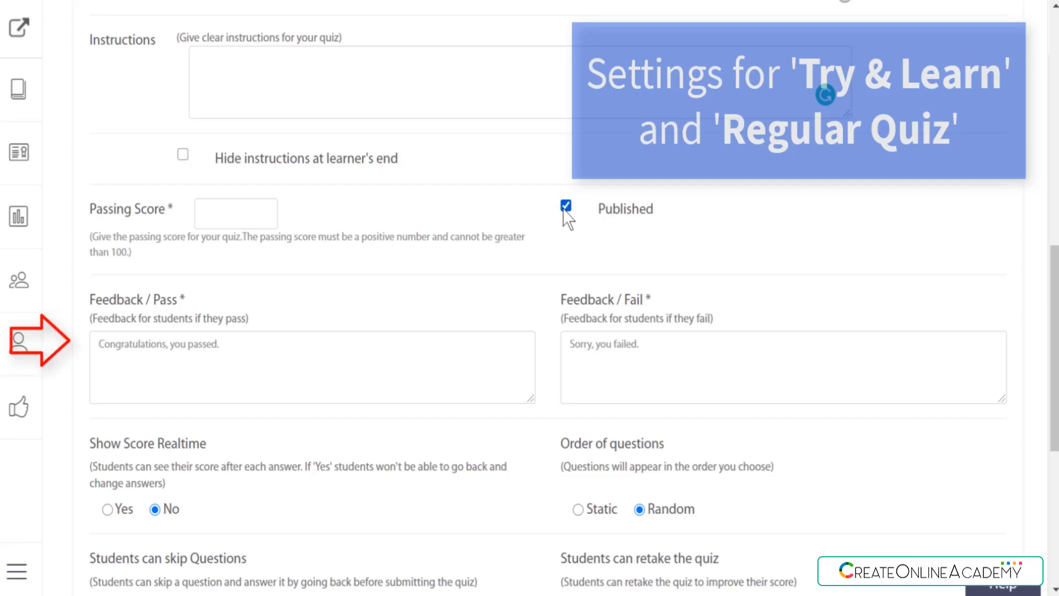
click(172, 354)
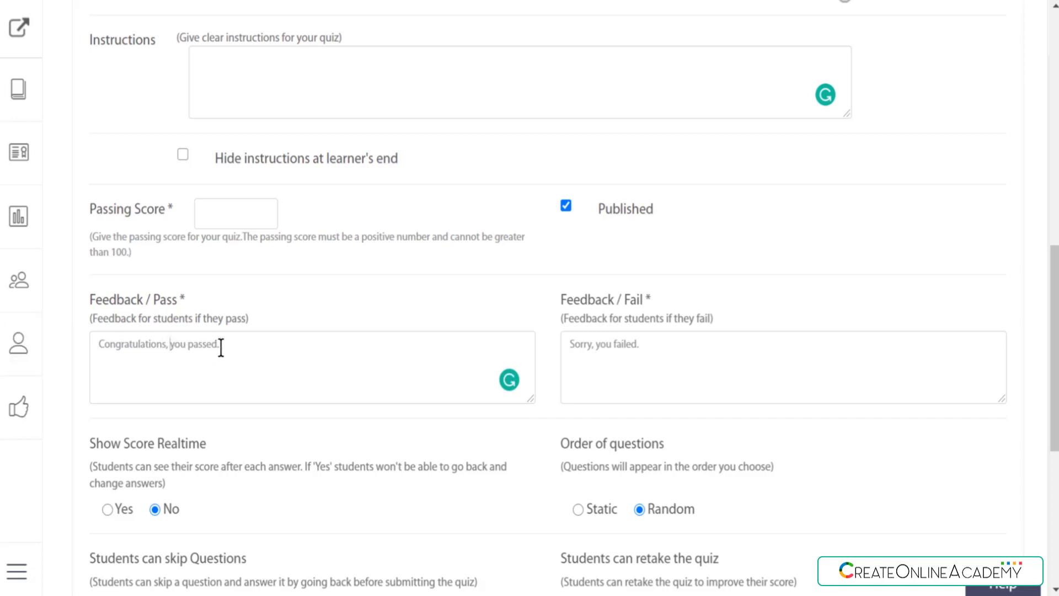
drag(221, 347, 62, 359)
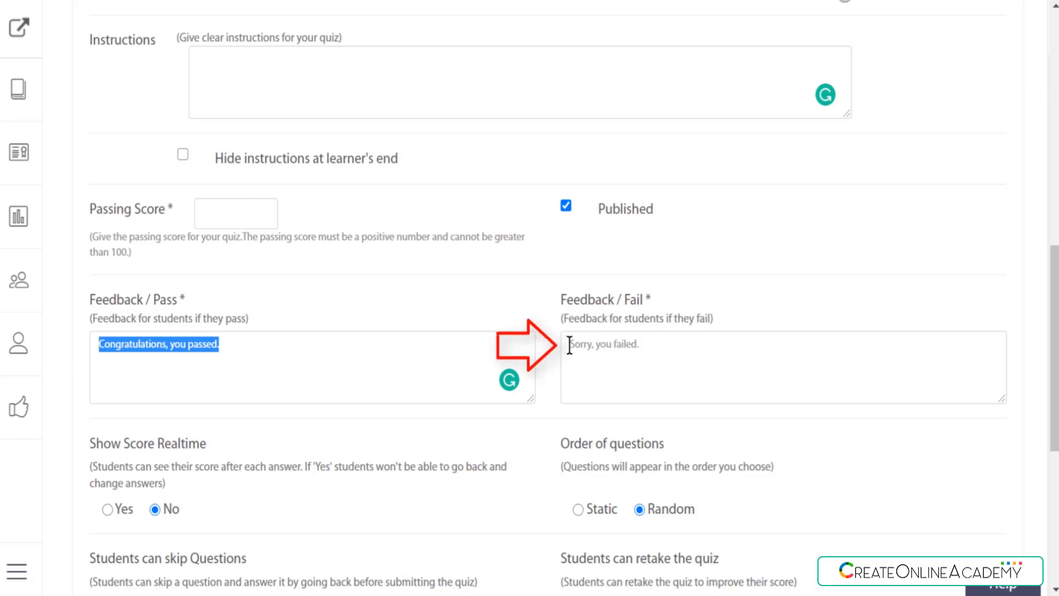
drag(571, 346, 671, 346)
click(671, 345)
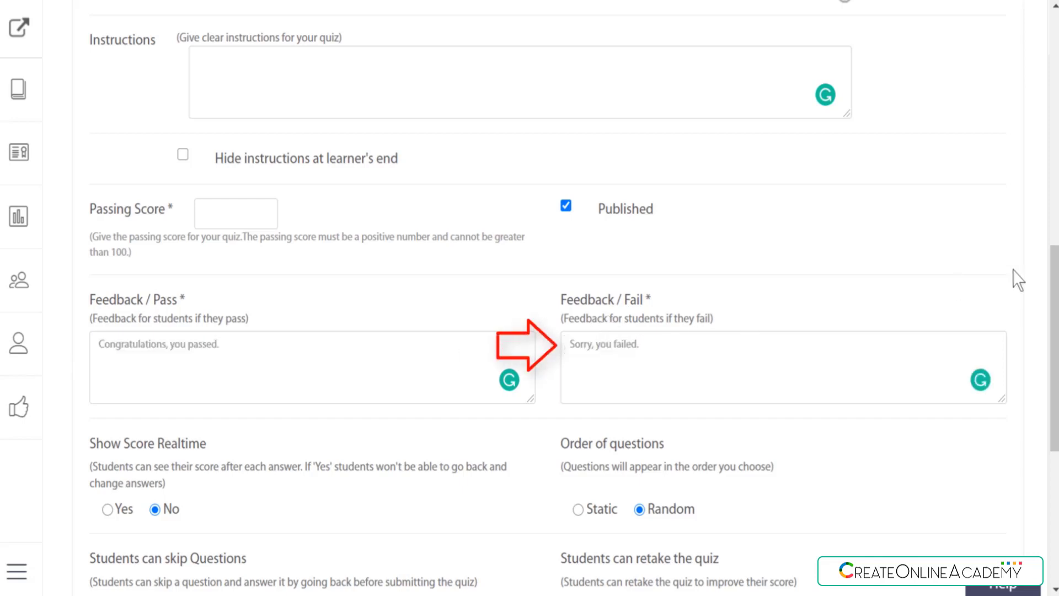
Try the Static order of questions and return the order to Random
scroll(1055, 283, down, 5)
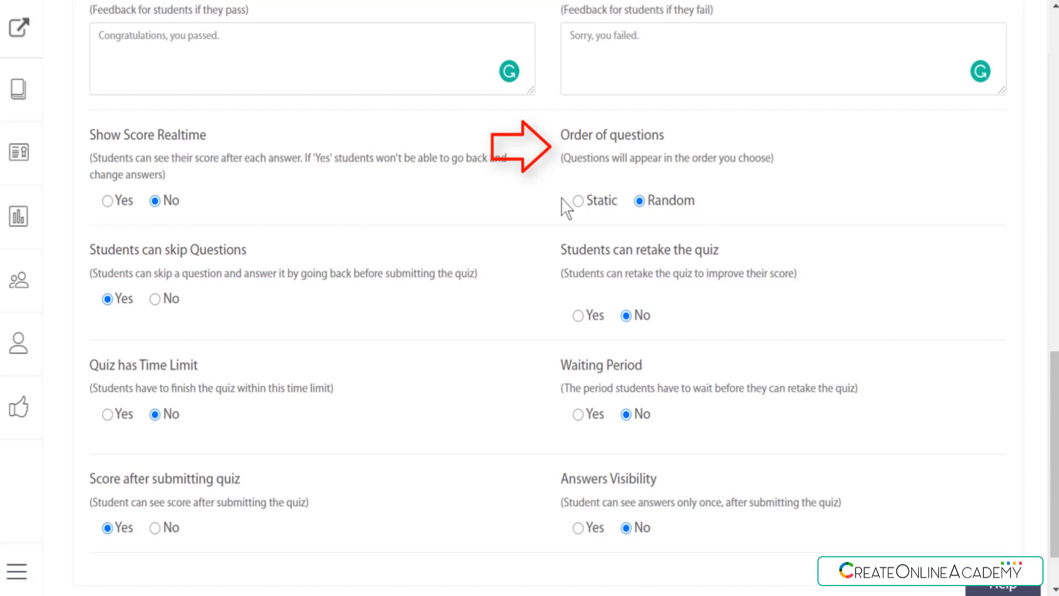
click(577, 201)
click(640, 201)
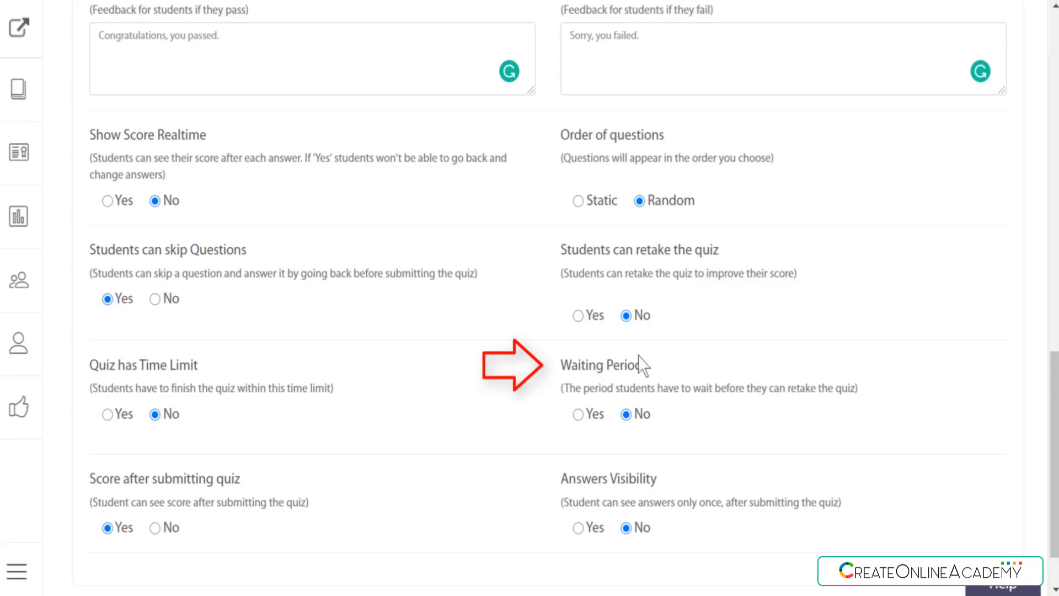
Allow students to retake the quiz and limit the retakes to 3 times
click(578, 315)
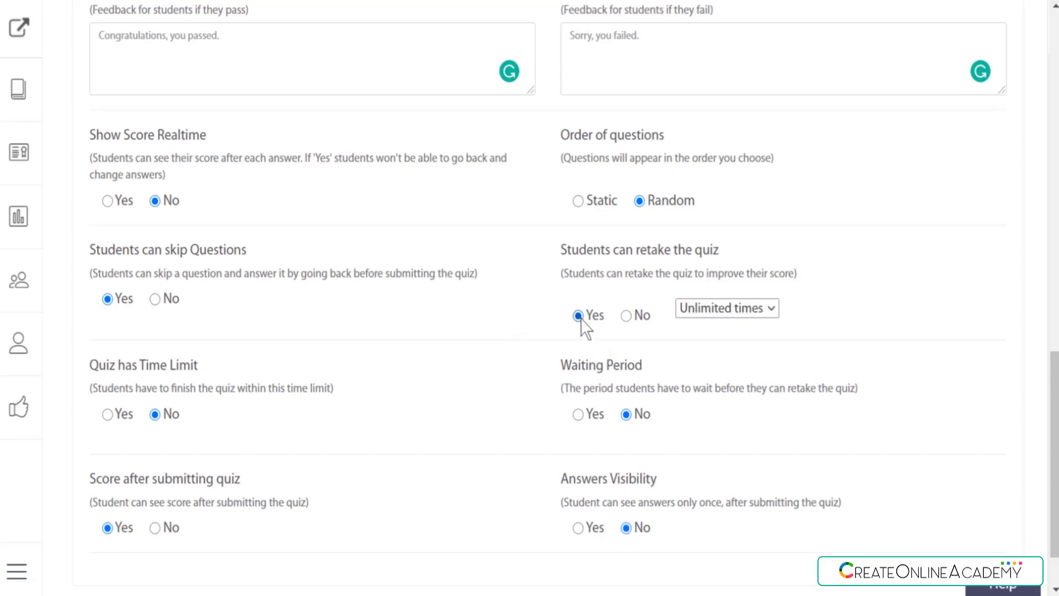
click(770, 310)
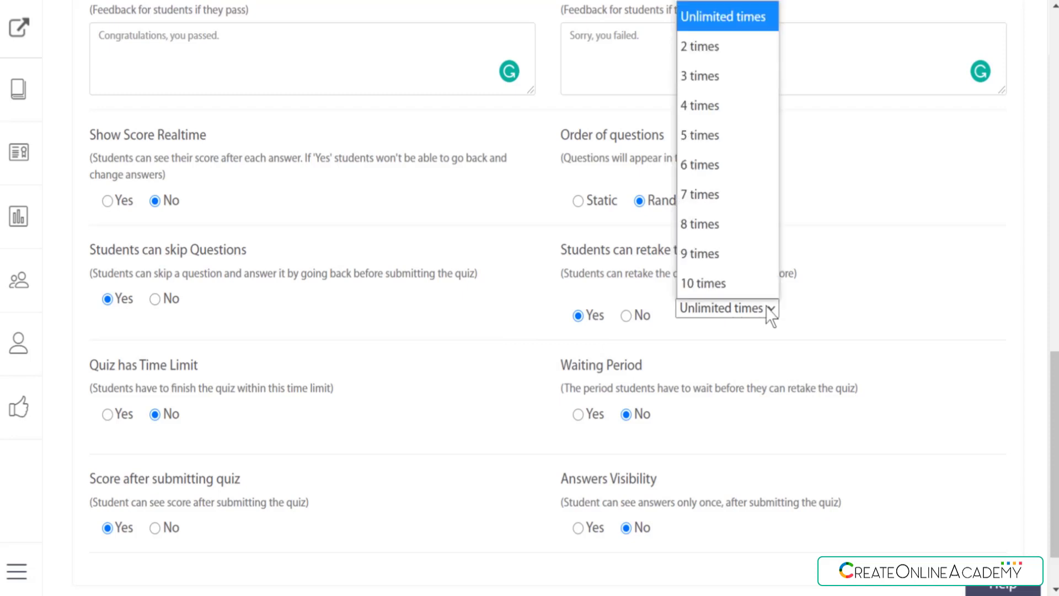
click(717, 93)
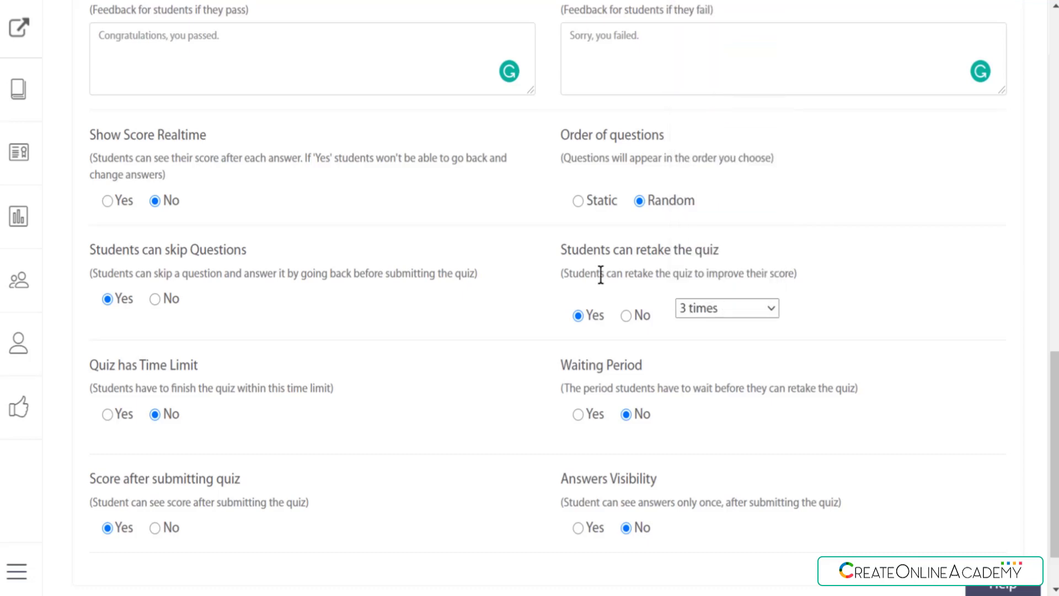
Enable the waiting period and the time limit in turn to check their duration fields, returning each to No
click(579, 415)
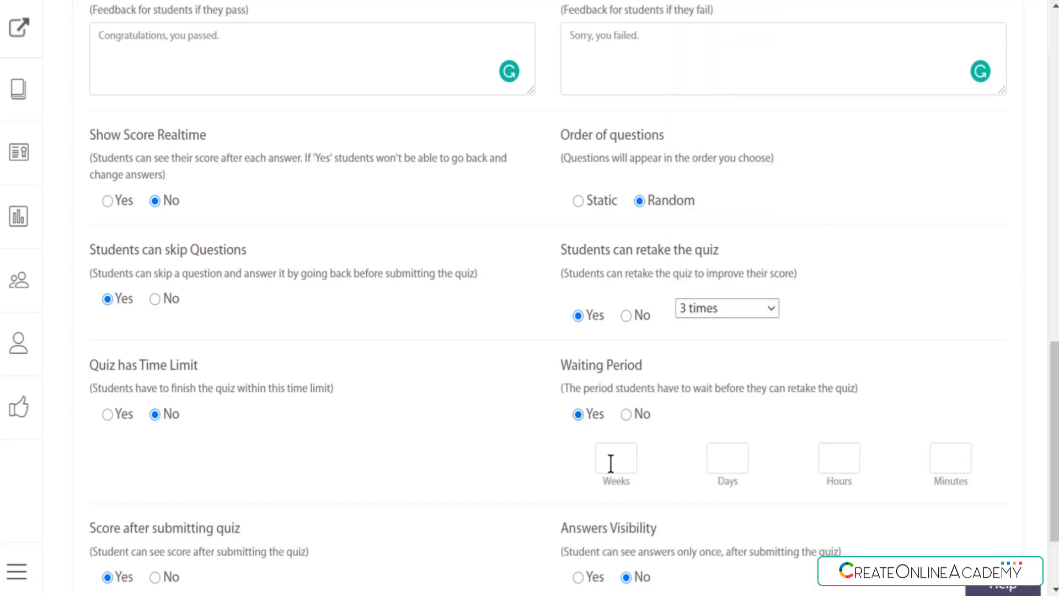
click(732, 464)
click(627, 415)
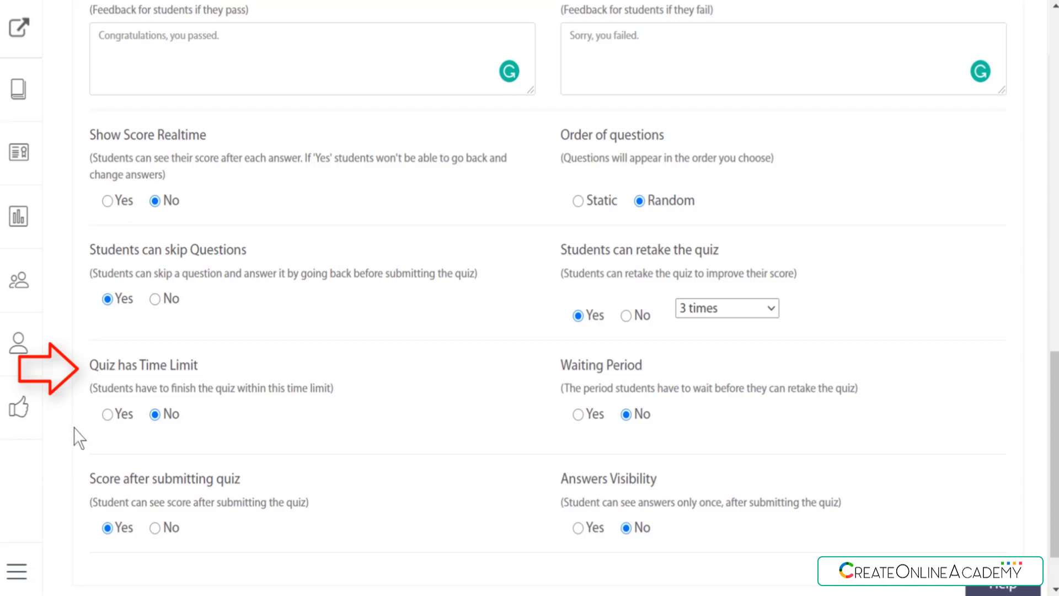
click(108, 415)
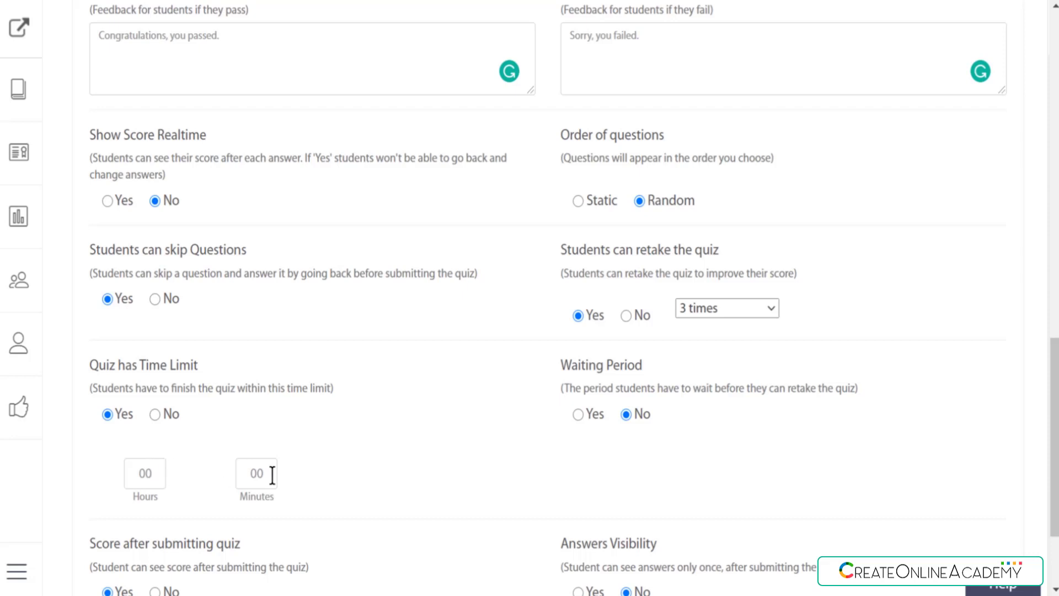
click(153, 414)
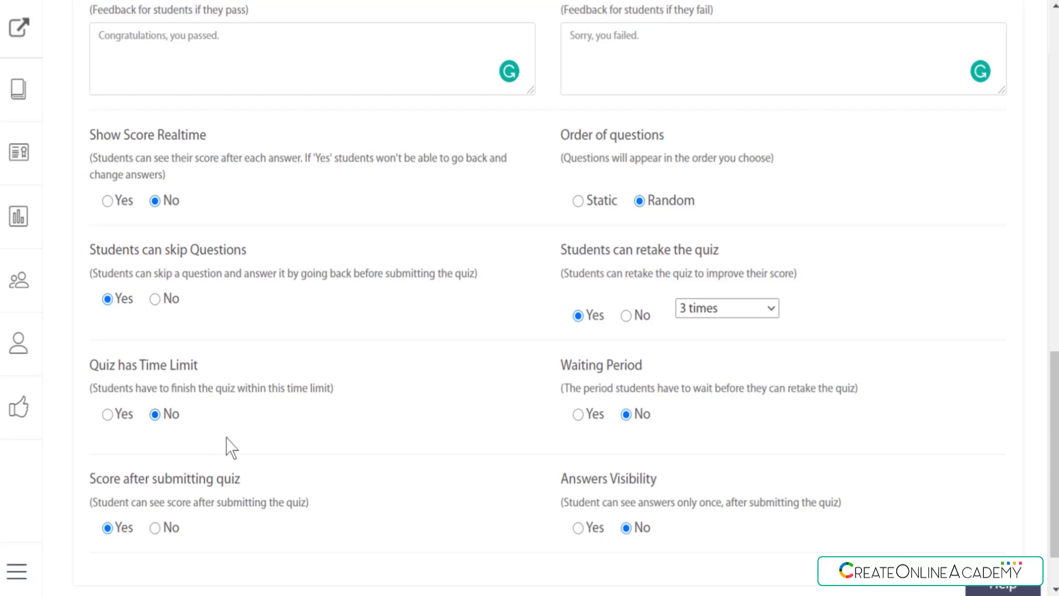
Turn off showing the score after submitting the quiz and switch it back to Yes
scroll(717, 347, down, 2)
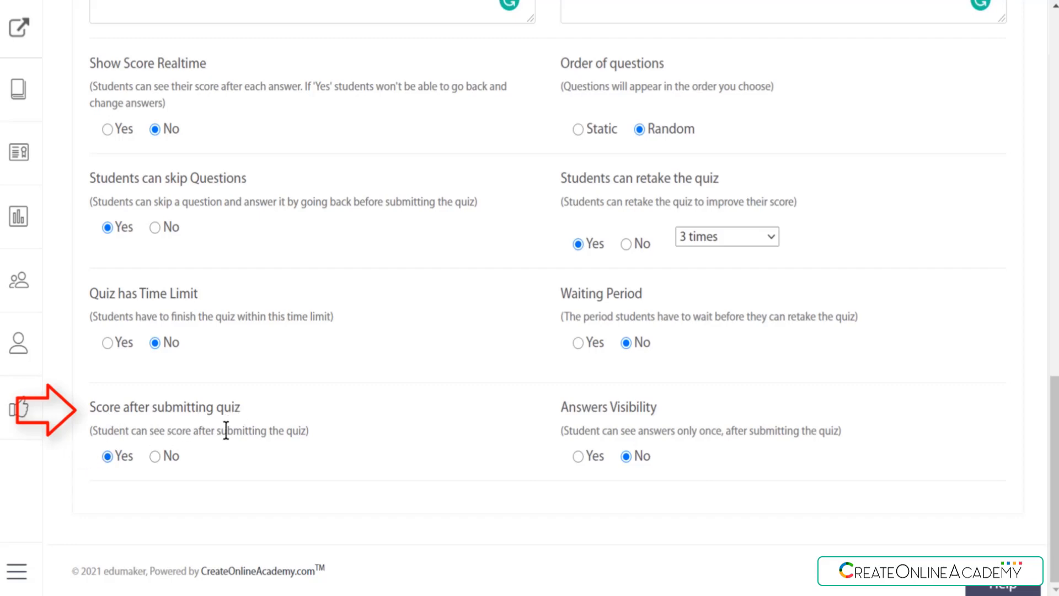
click(155, 457)
click(108, 458)
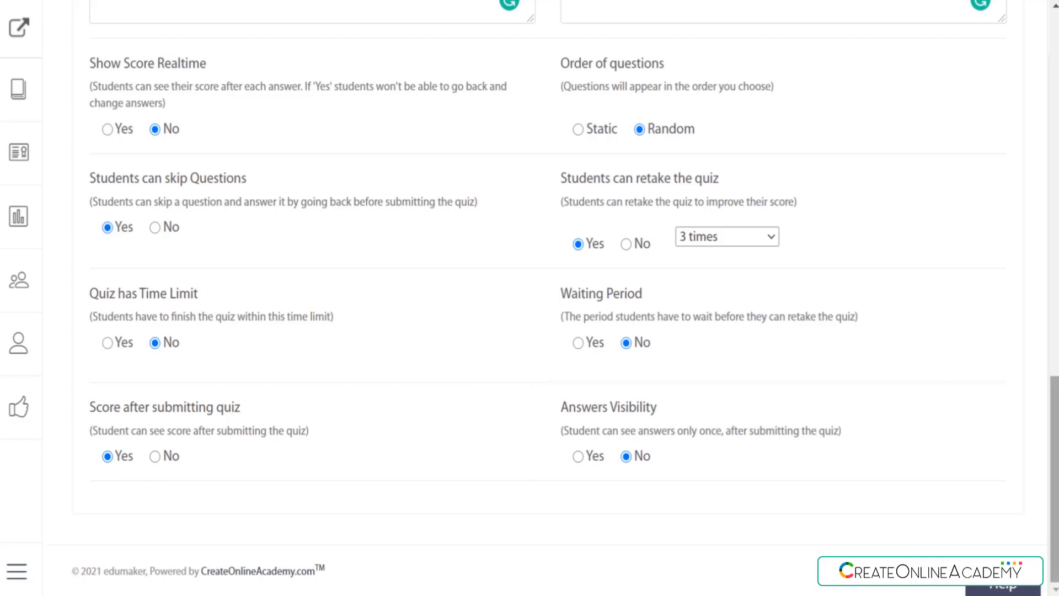
Go to the quiz's questions and title the first section Indian States
scroll(517, 126, up, 15)
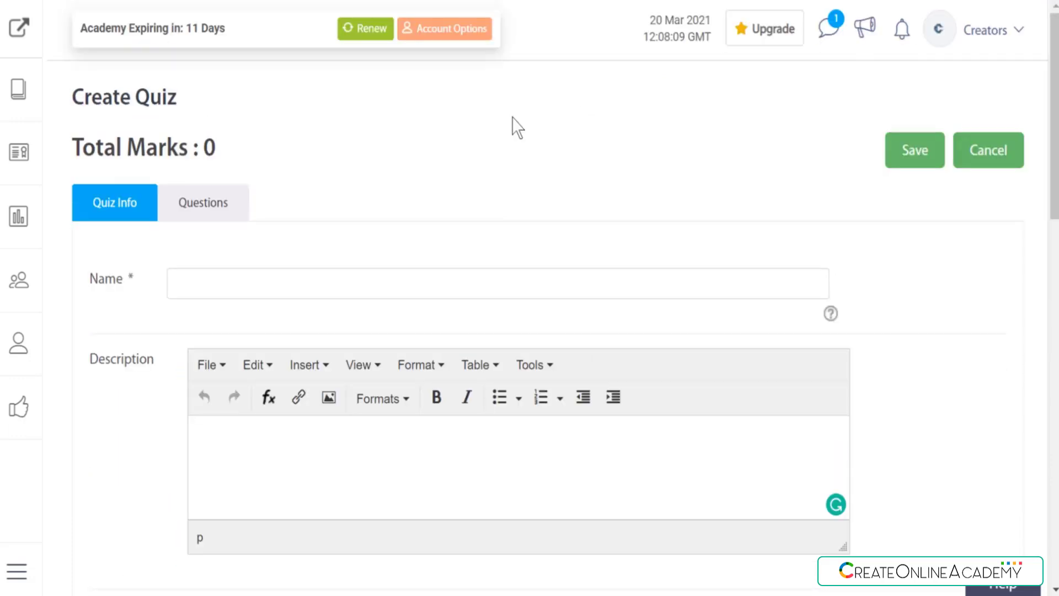
click(196, 205)
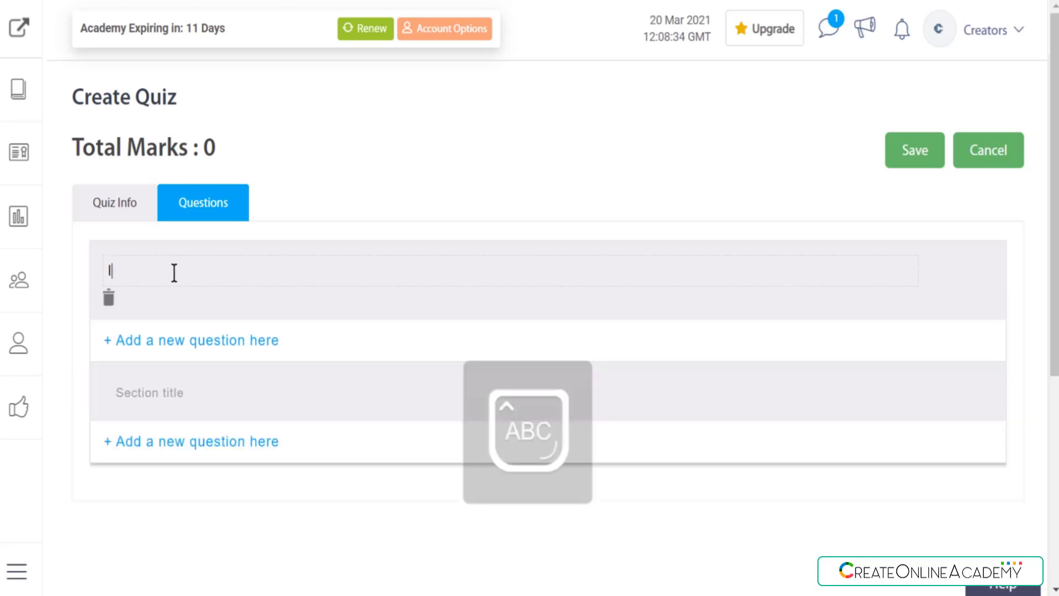
text(ndi)
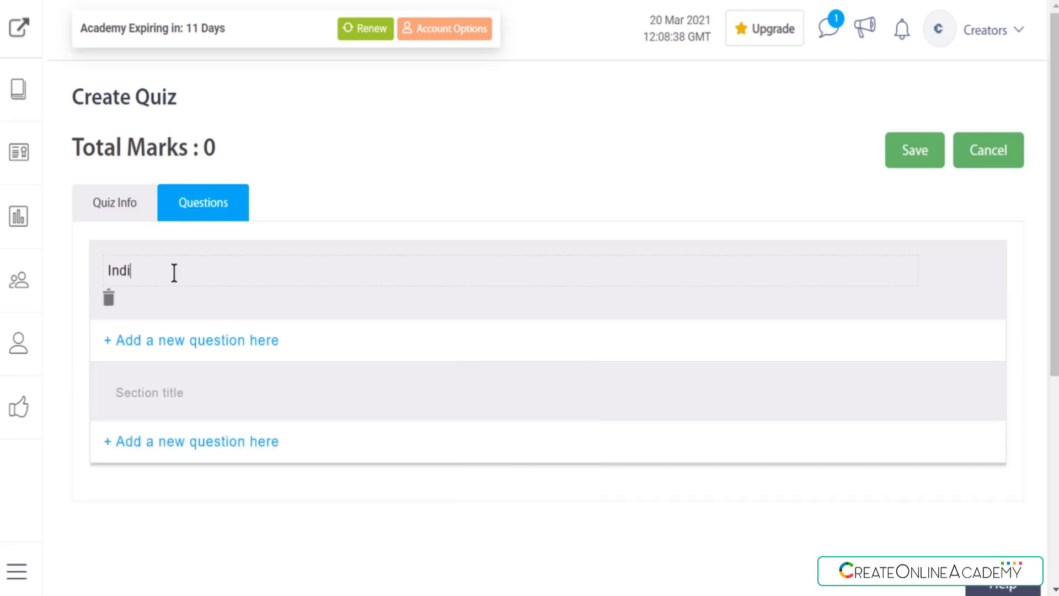
text(an States)
Title the second question section India's Rivers
click(166, 396)
key(Caps_Lock)
text(I)
key(Caps_Lock)
text(ndi)
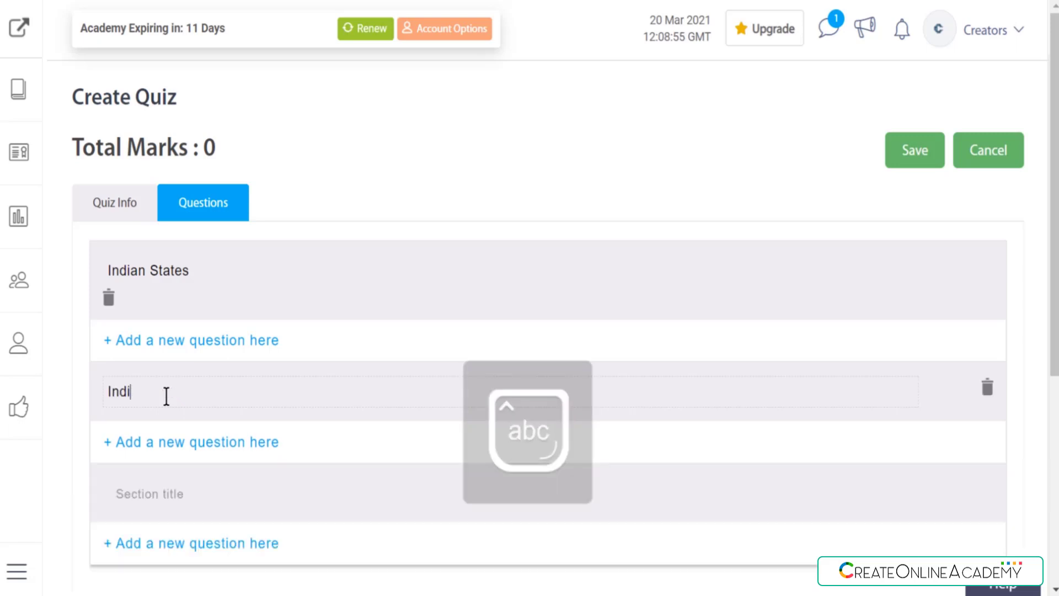
text(a's)
key(Caps_Lock)
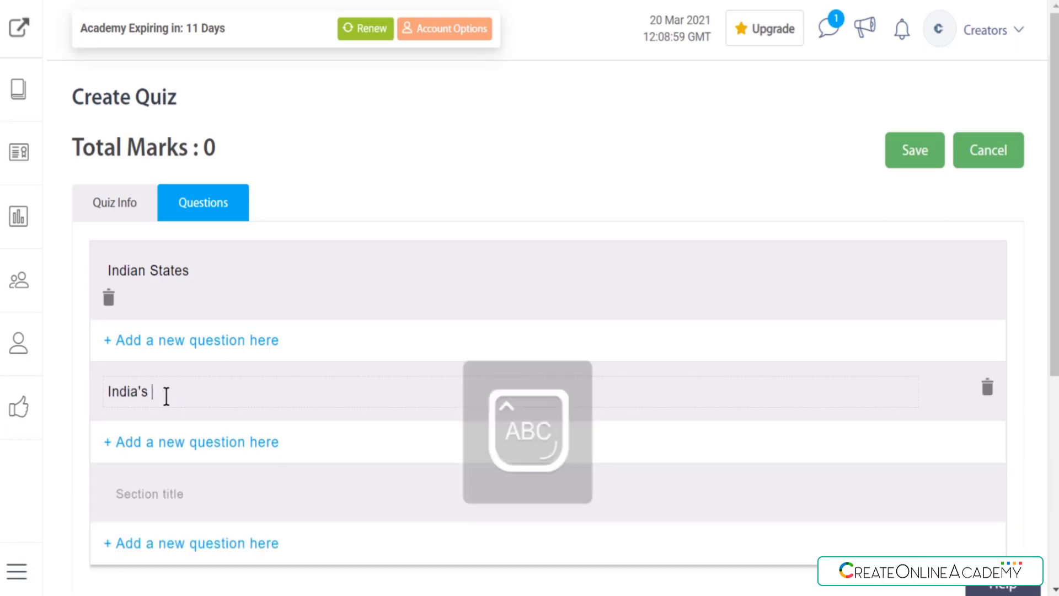
text(R)
key(Caps_Lock)
text(ivers)
Title the third question section India's mountains
click(159, 505)
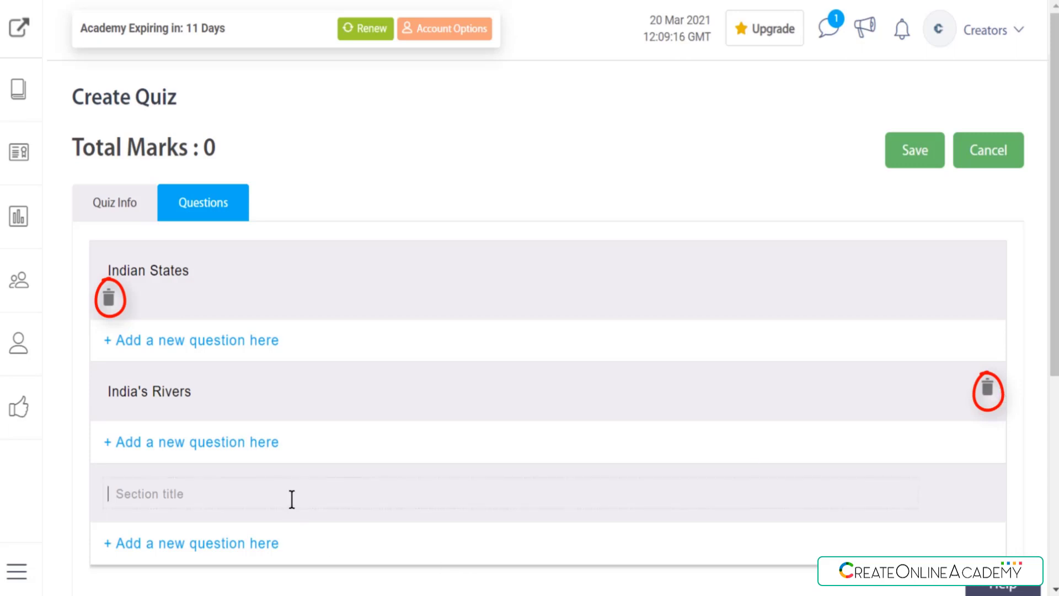
key(Caps_Lock)
text(I)
key(Caps_Lock)
text(nd)
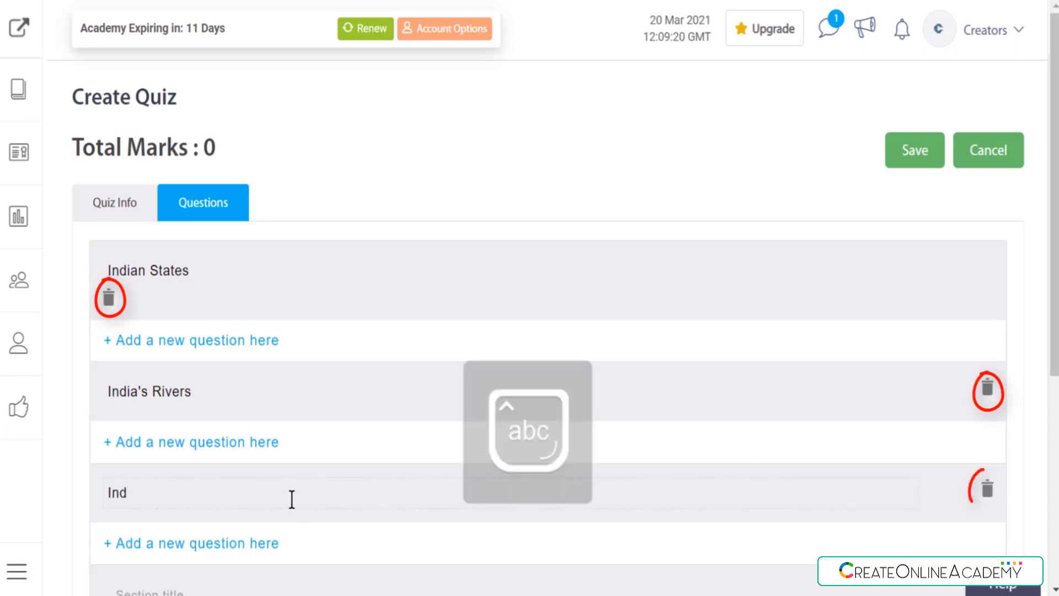
text(ia's)
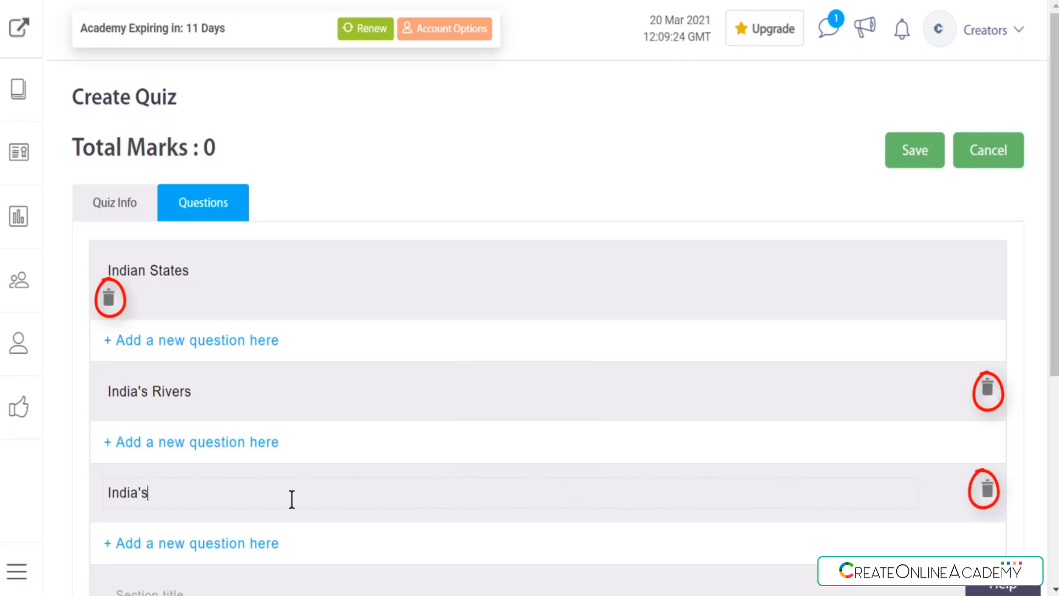
text( mou)
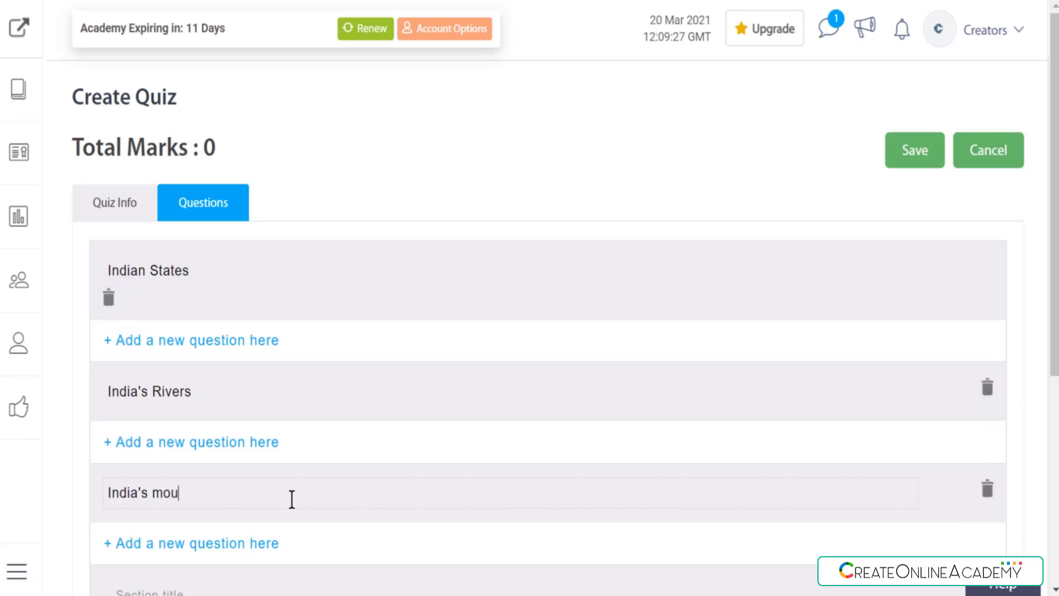
text(ntains)
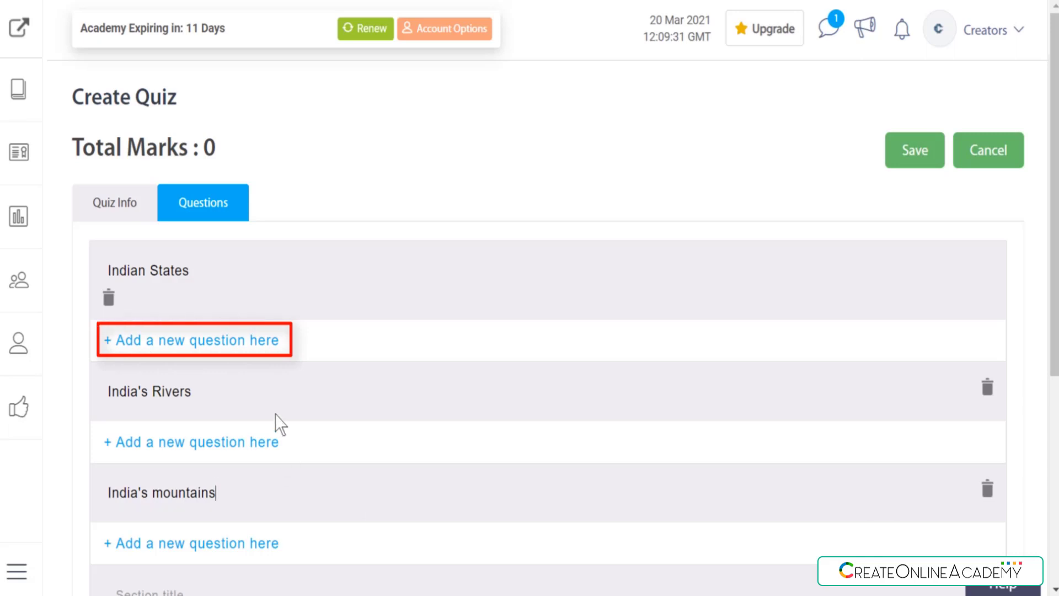
Add a single-choice question to the Indian States section reading "Which is the newly created State in India"
click(247, 345)
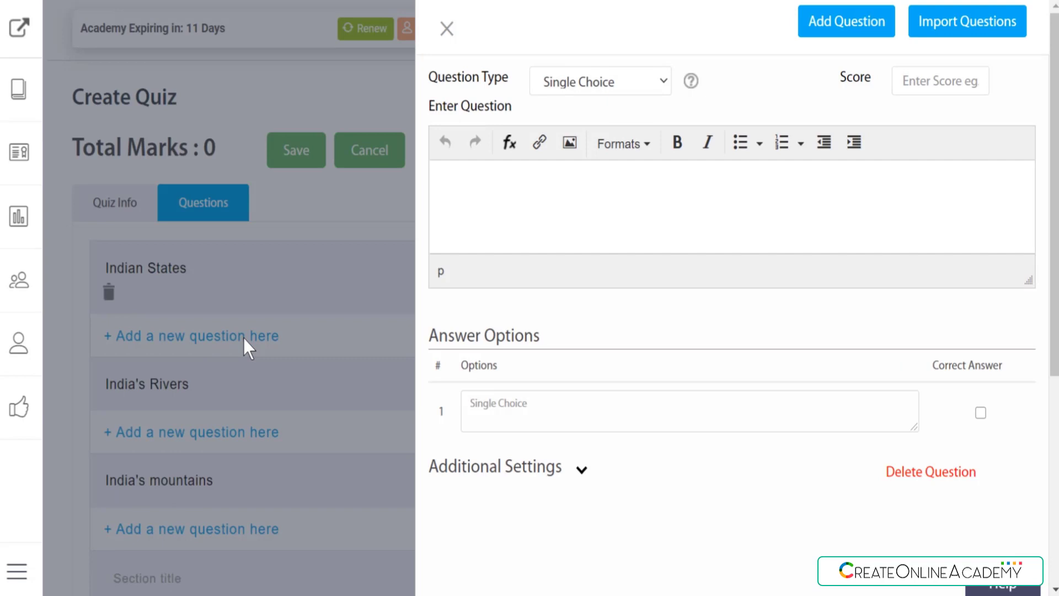
click(663, 82)
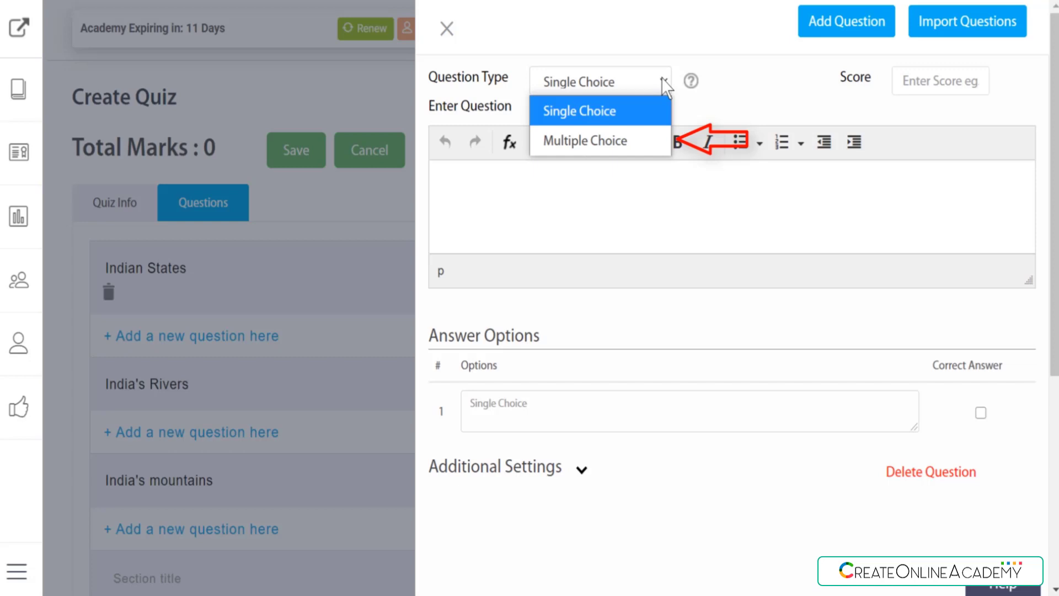
click(601, 215)
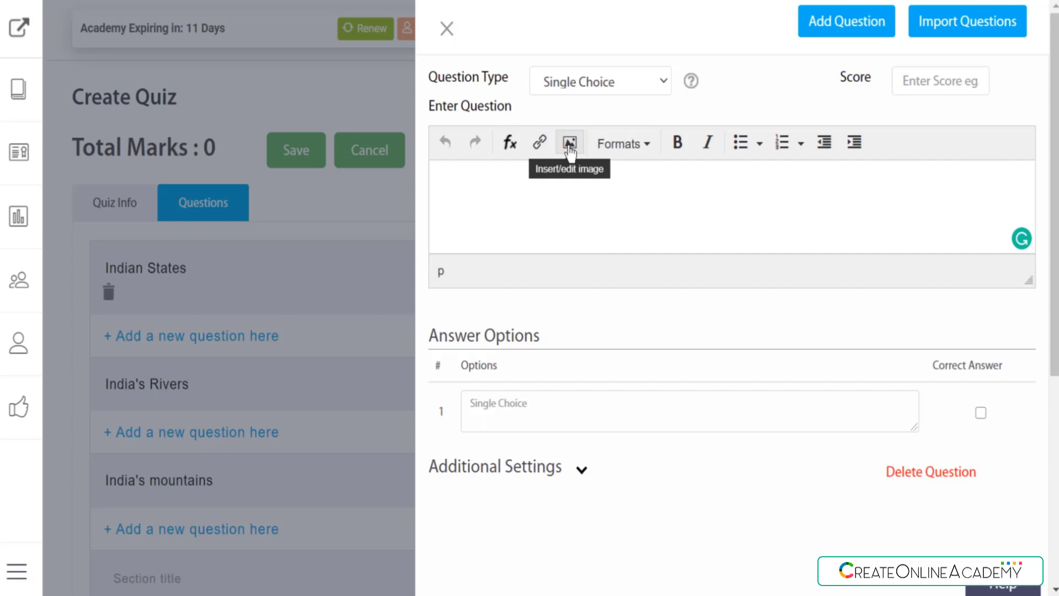
click(631, 152)
click(630, 153)
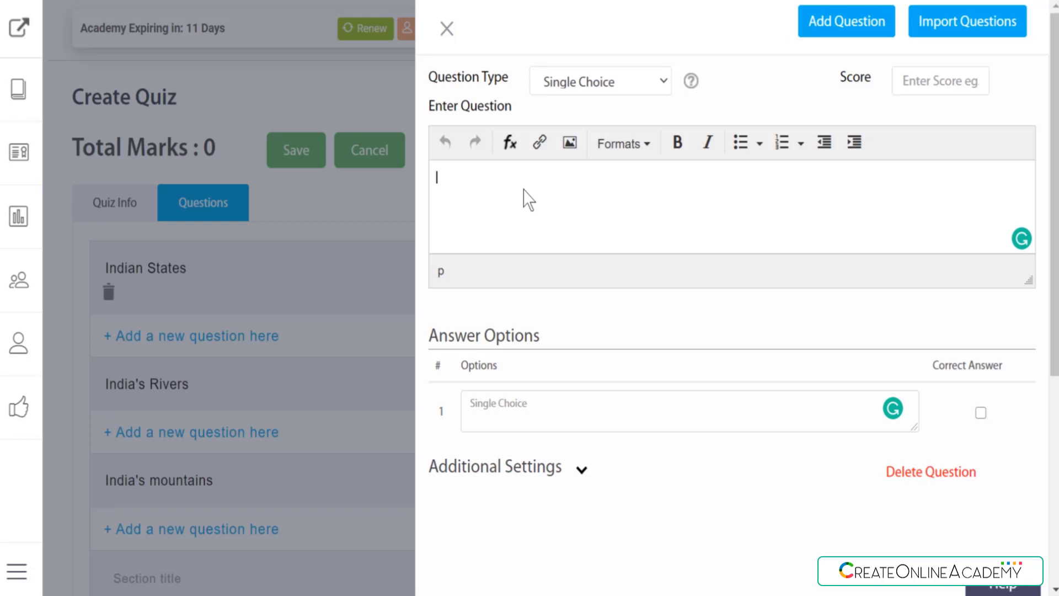
text(Which is the newly created State in India)
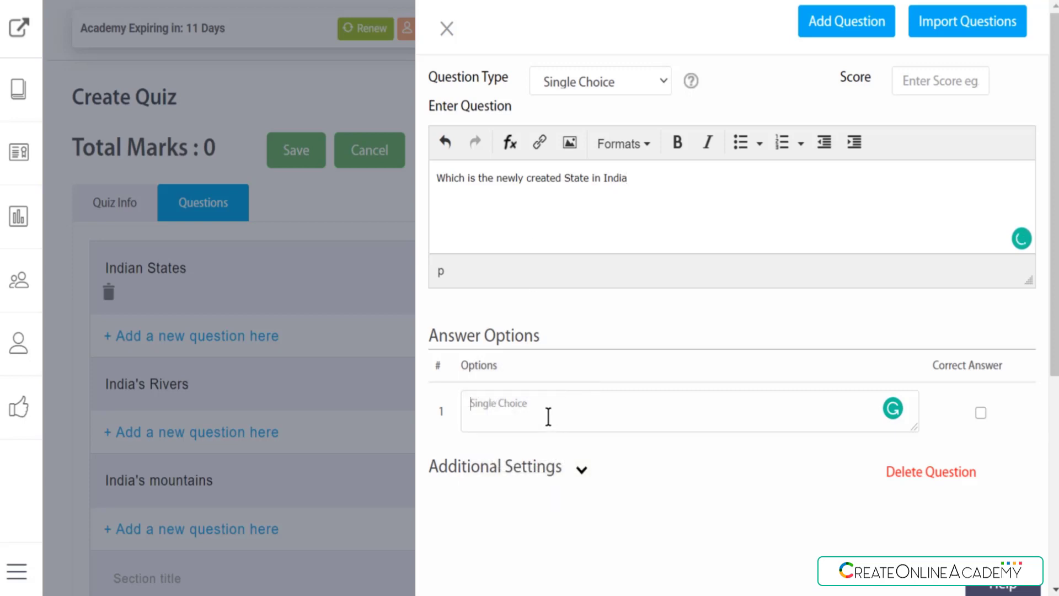
Enter the single-choice answer options The union territory of J&K, Jharkhand and U.P
text(Union territory)
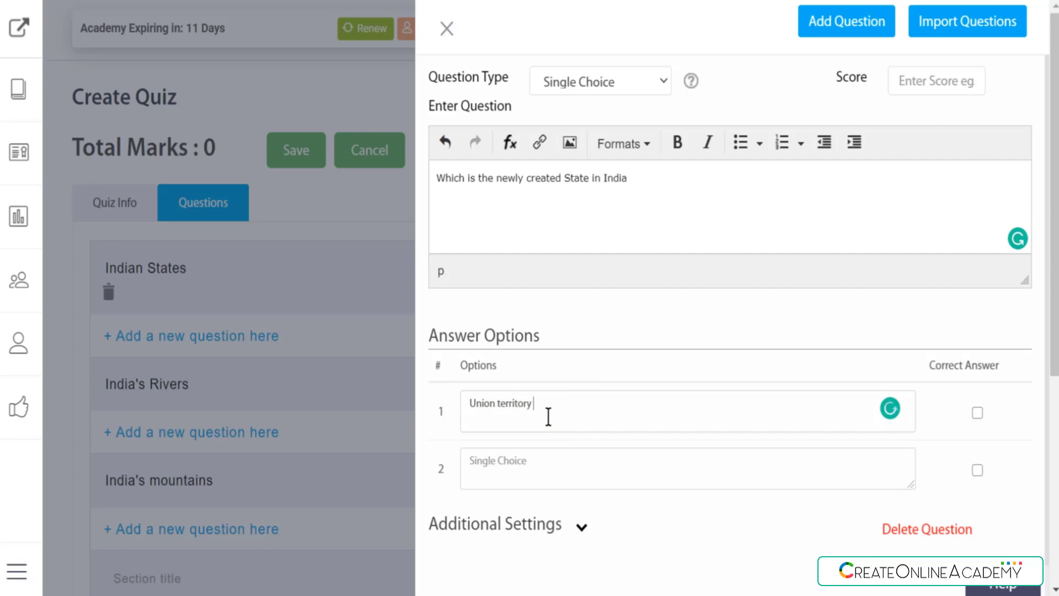
text( of J)
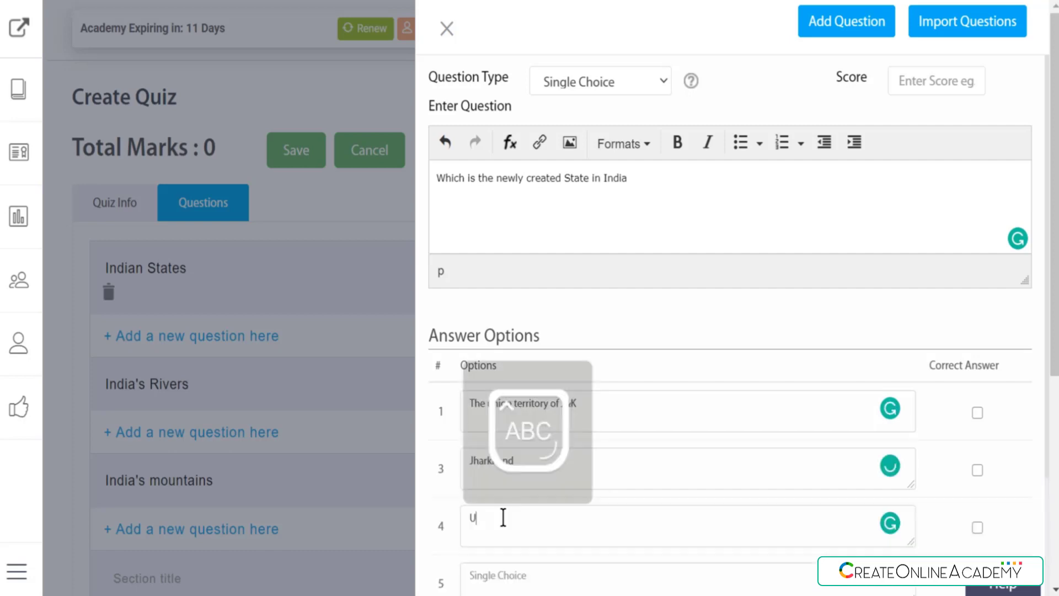
text(.P.)
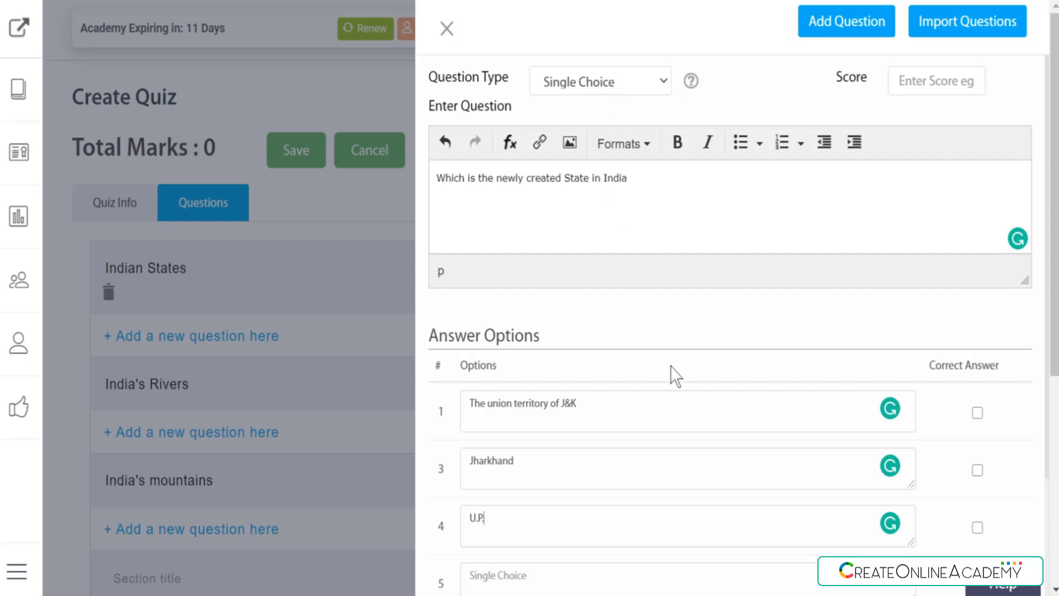
Try each single-choice option as the correct answer, ending with The union territory of J&K marked
click(977, 414)
click(978, 470)
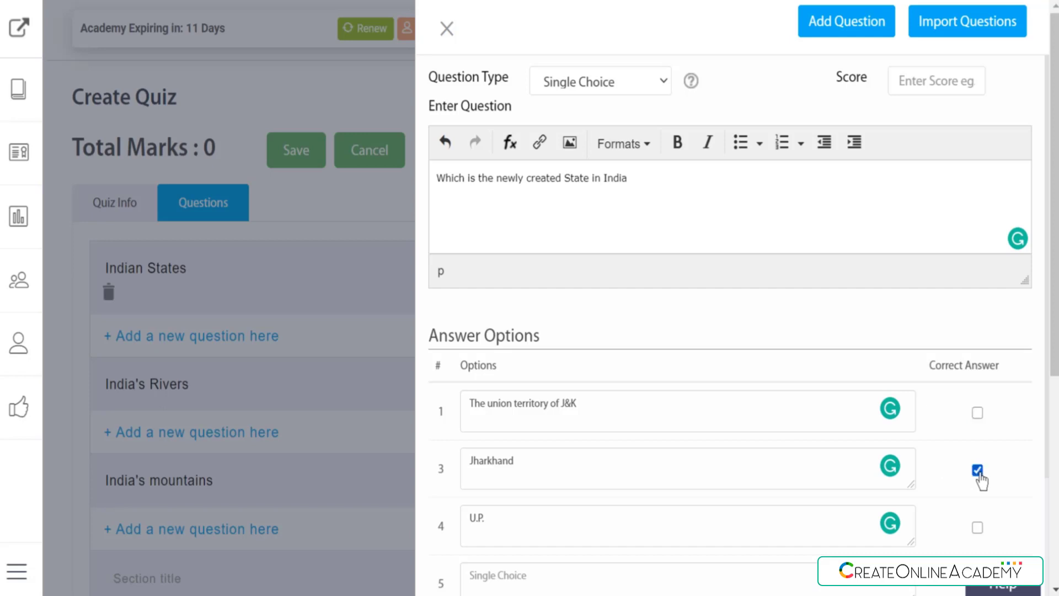
click(978, 528)
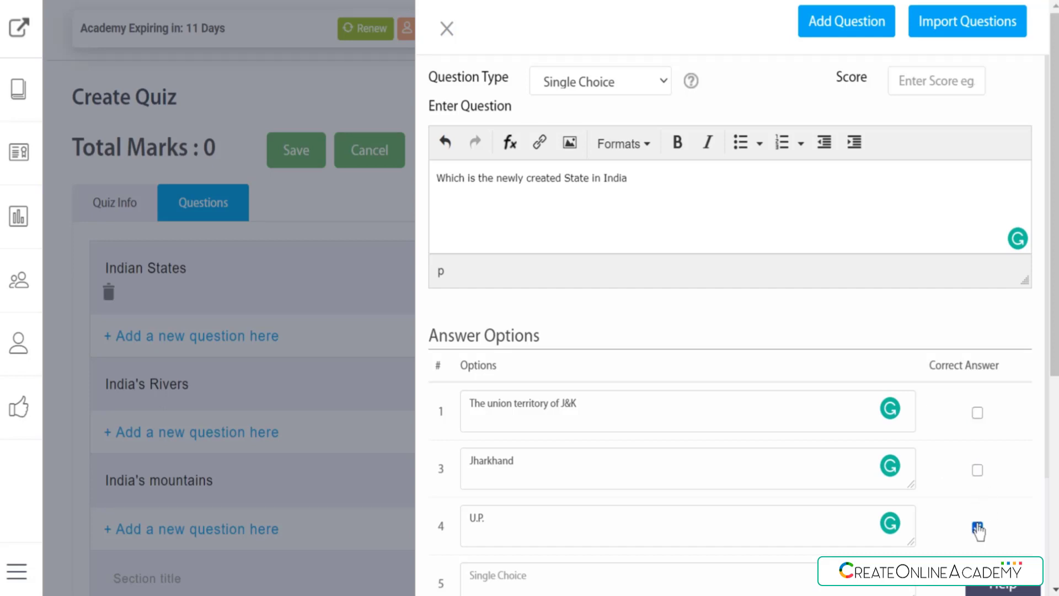
click(977, 413)
Change the question type to Multiple Choice and enter the question "Which is the newly created state"
click(661, 81)
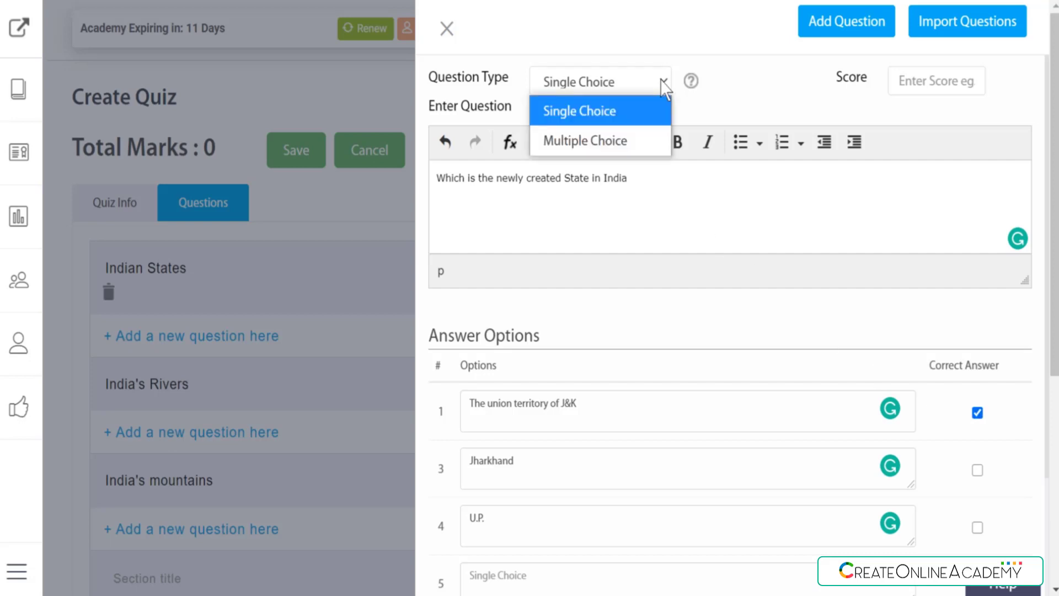
click(641, 141)
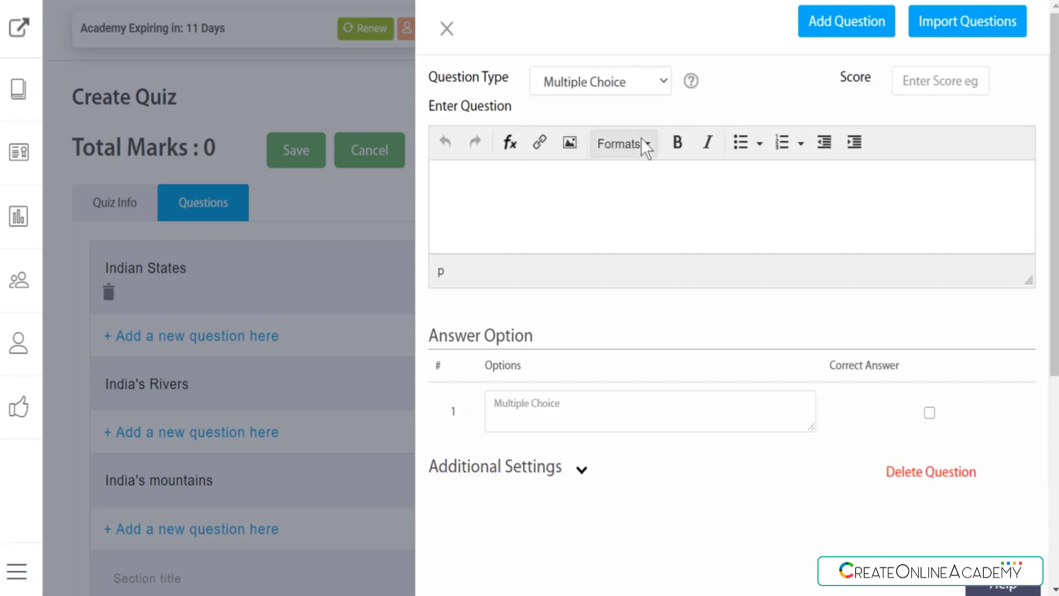
click(632, 175)
text(Which is the newly created state)
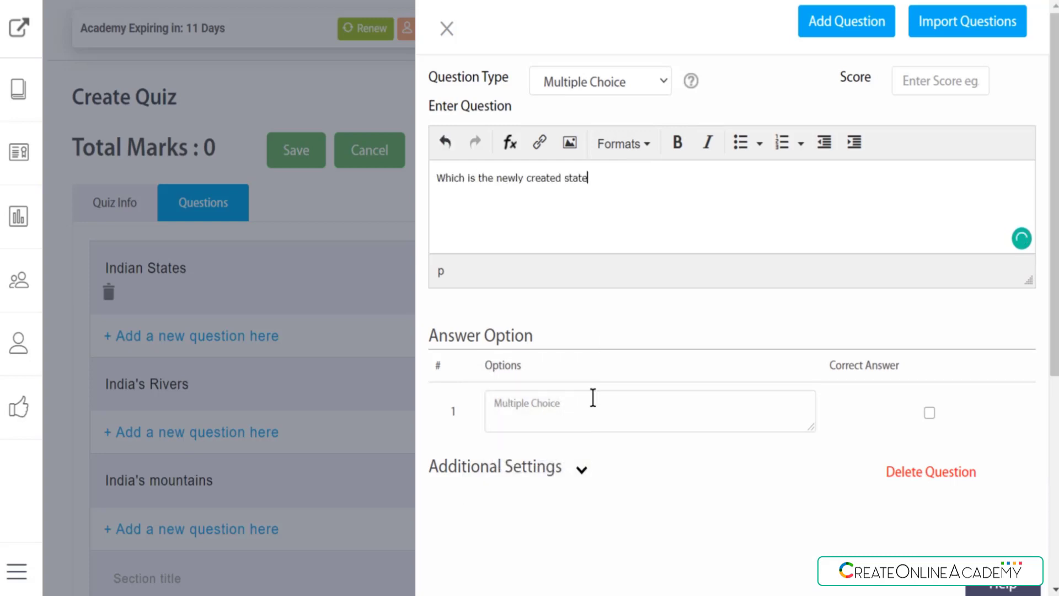
Enter the answer options The union territory of J&K, Jharkhand, U.P. and The union territory of Ladakh
click(593, 397)
text(The union territory of J&K)
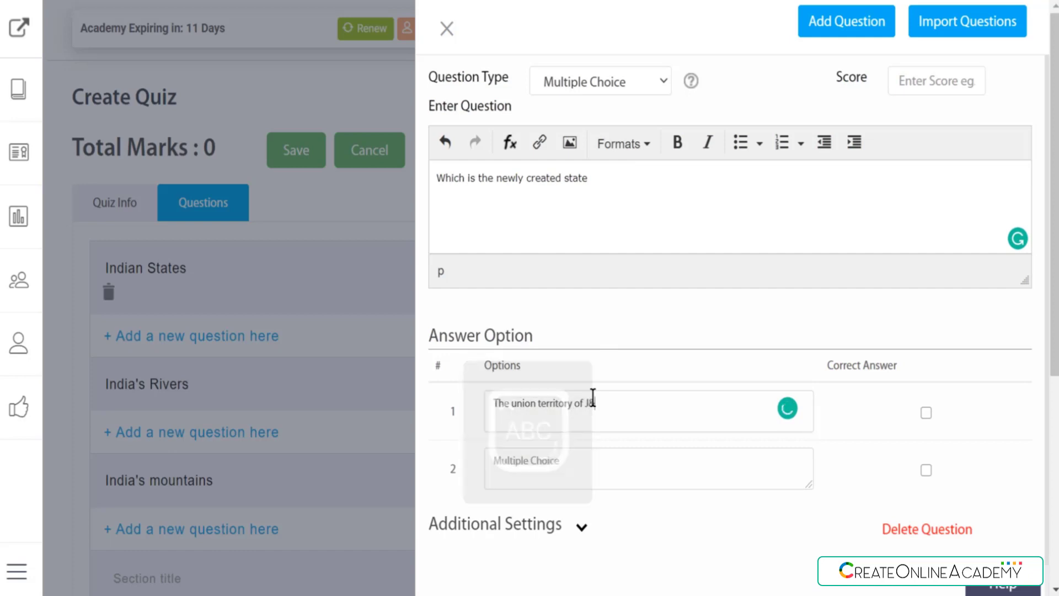
click(561, 457)
text(Jharkhand)
click(543, 508)
text(U.P.)
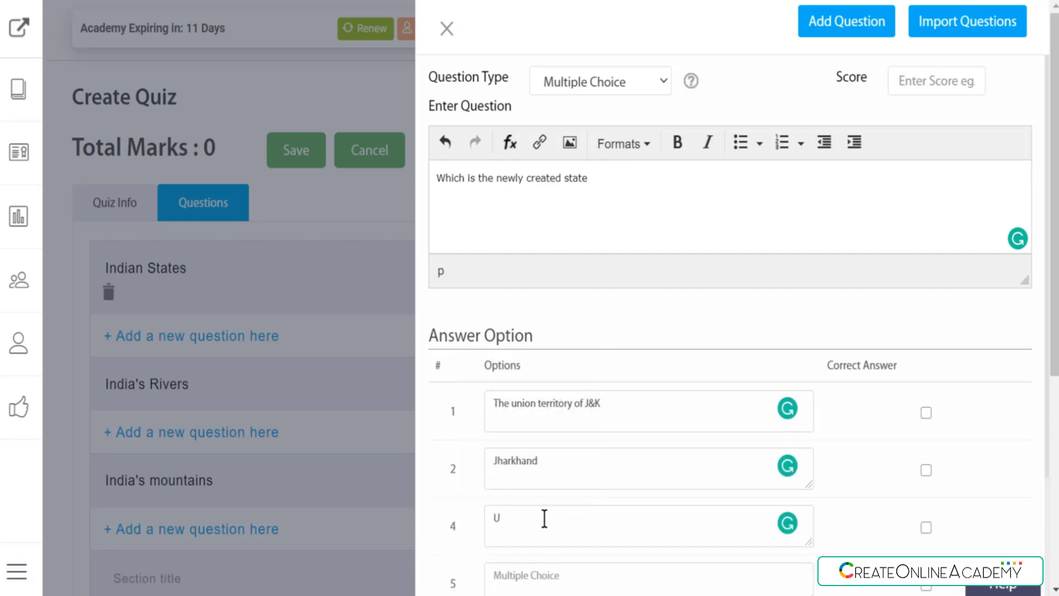
click(543, 568)
text(The union territory of Ladakh)
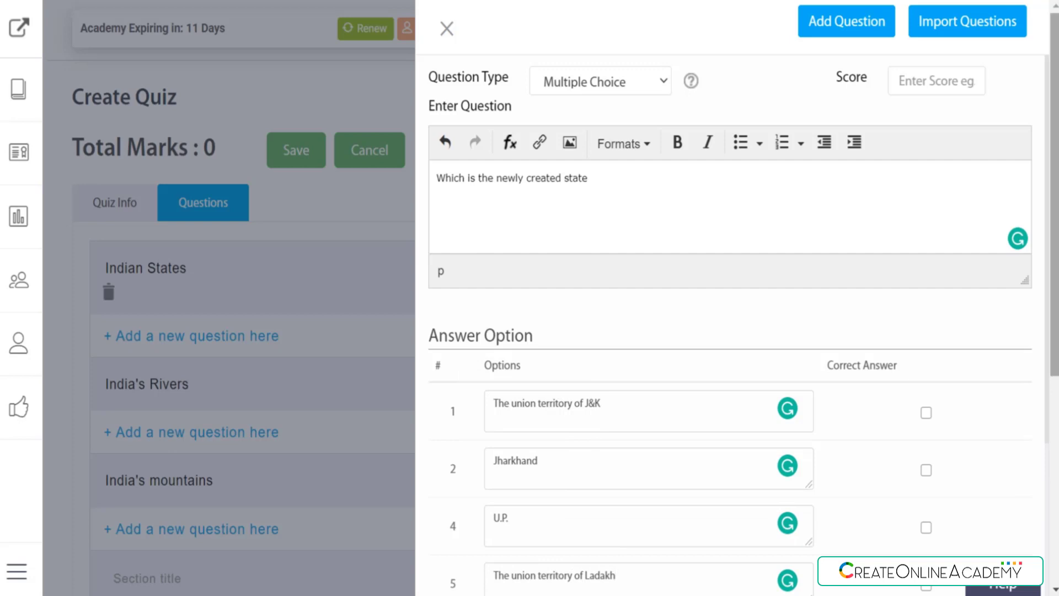
Mark The union territory of J&K and The union territory of Ladakh as the correct answers
scroll(1054, 221, down, 1)
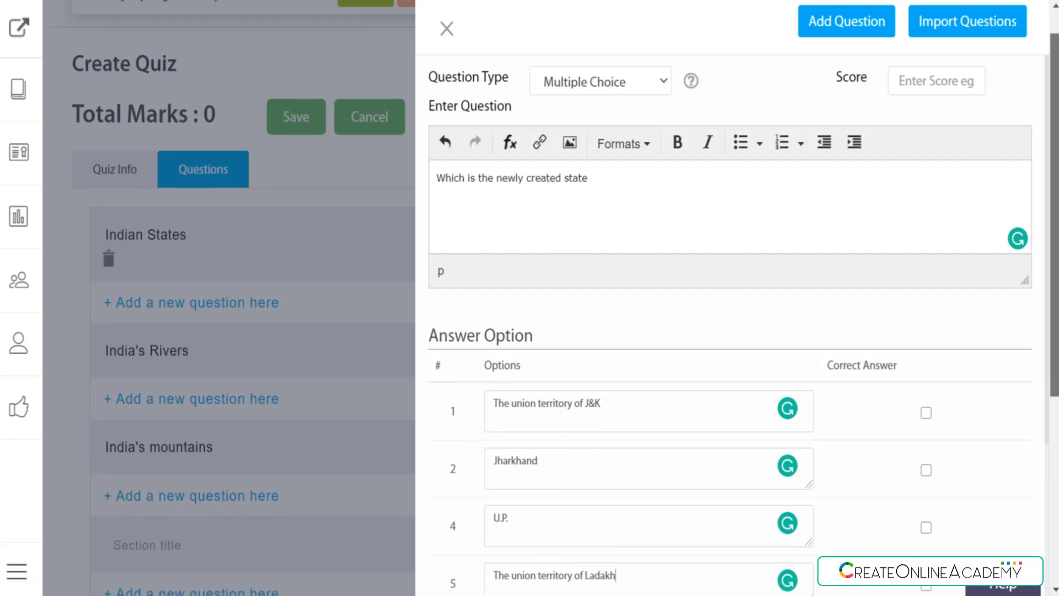
scroll(1051, 376, up, 1)
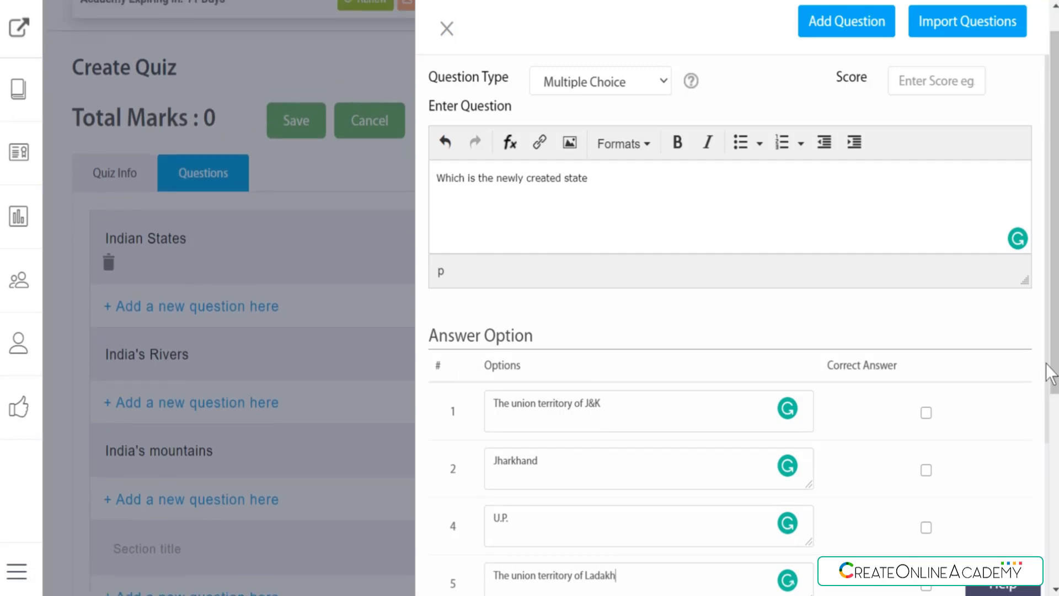
scroll(1051, 380, down, 1)
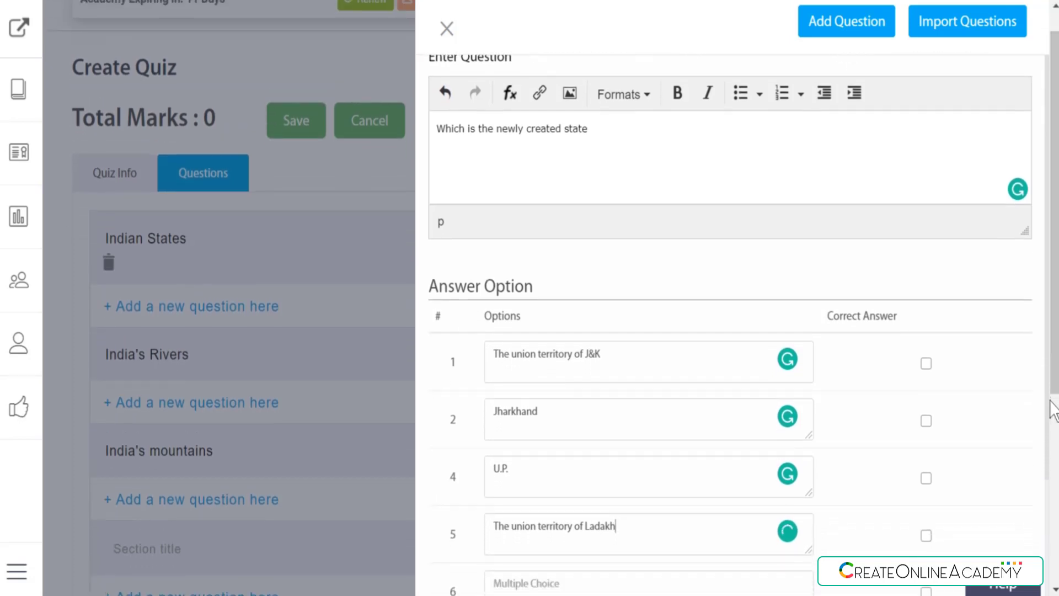
scroll(1052, 420, down, 1)
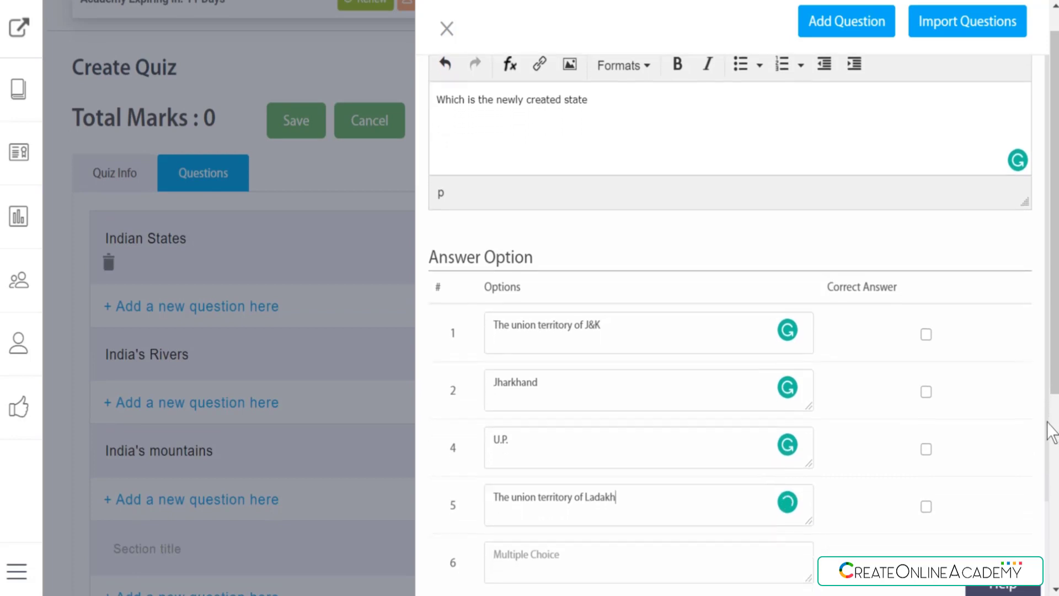
click(927, 335)
click(927, 506)
Set the multiple-choice question's score to 10
scroll(997, 138, up, 3)
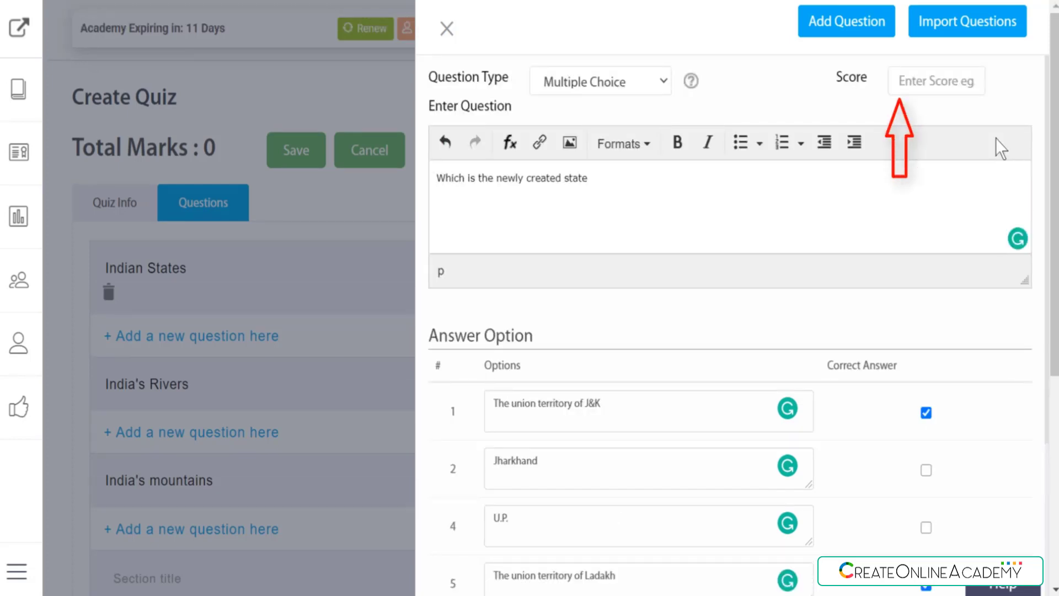
click(942, 82)
text(10)
Expand the question's additional settings and open the correct-answer explanation for editing
scroll(1043, 275, down, 3)
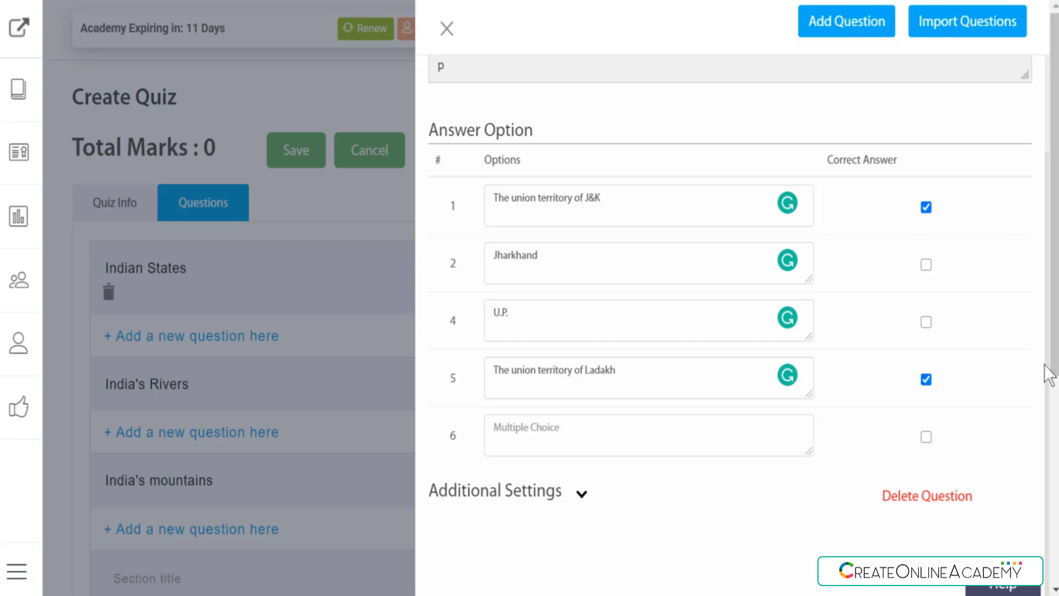
drag(1041, 469, 1040, 496)
click(582, 494)
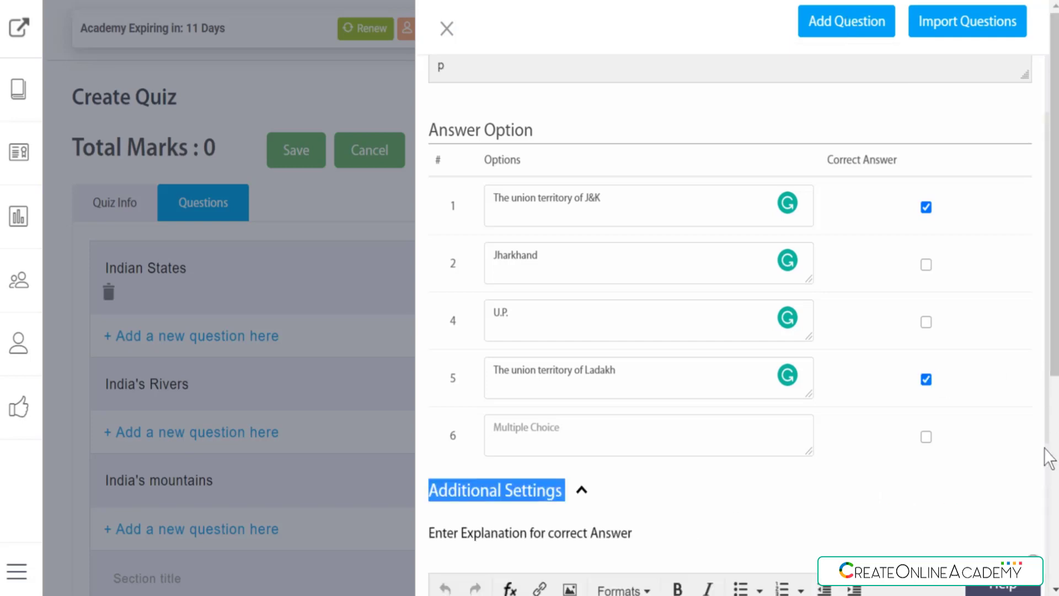
scroll(1051, 442, down, 4)
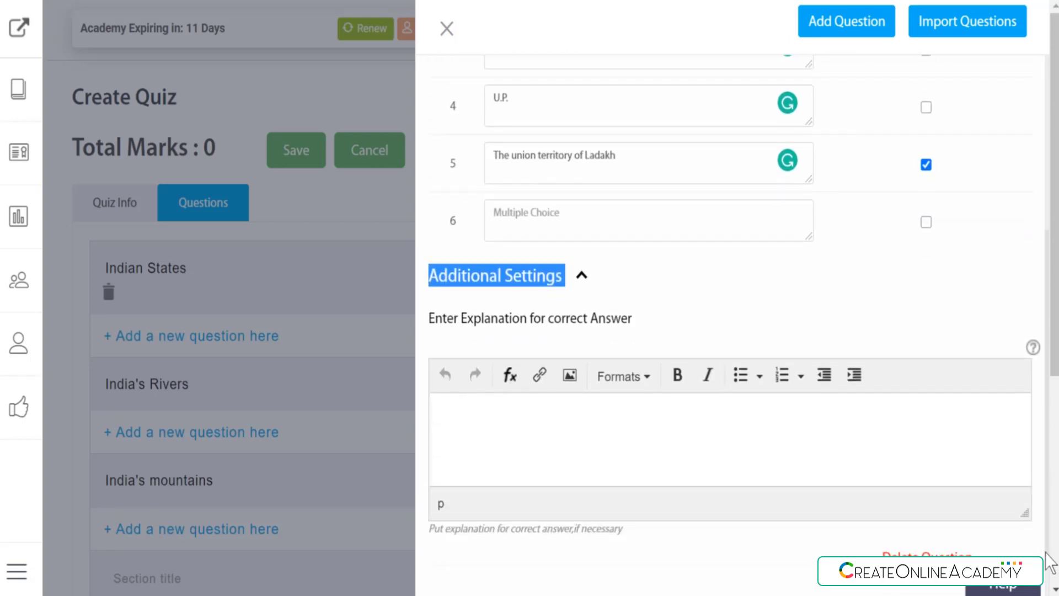
click(865, 330)
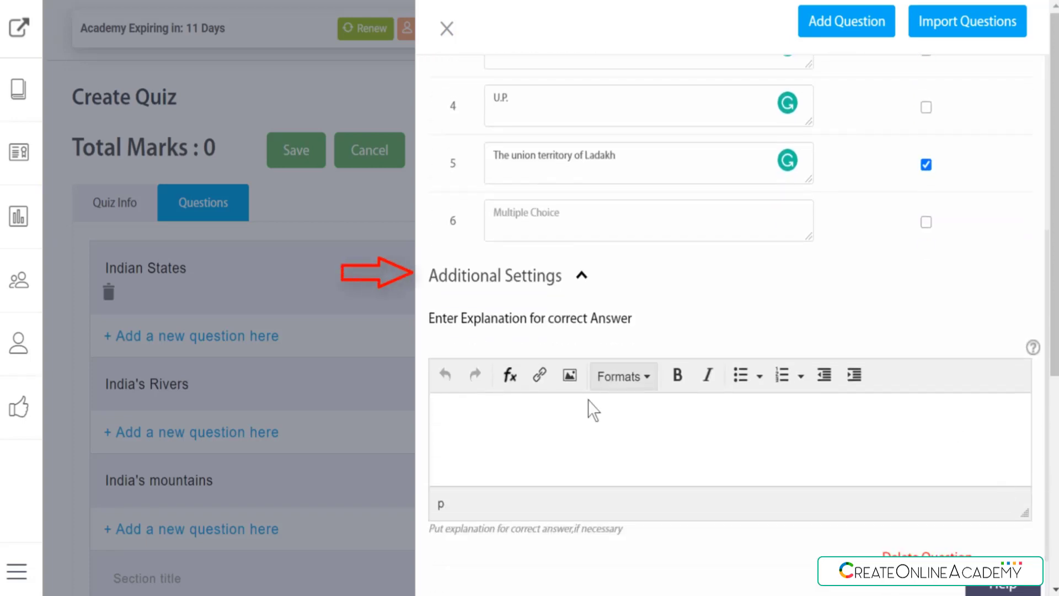
click(554, 420)
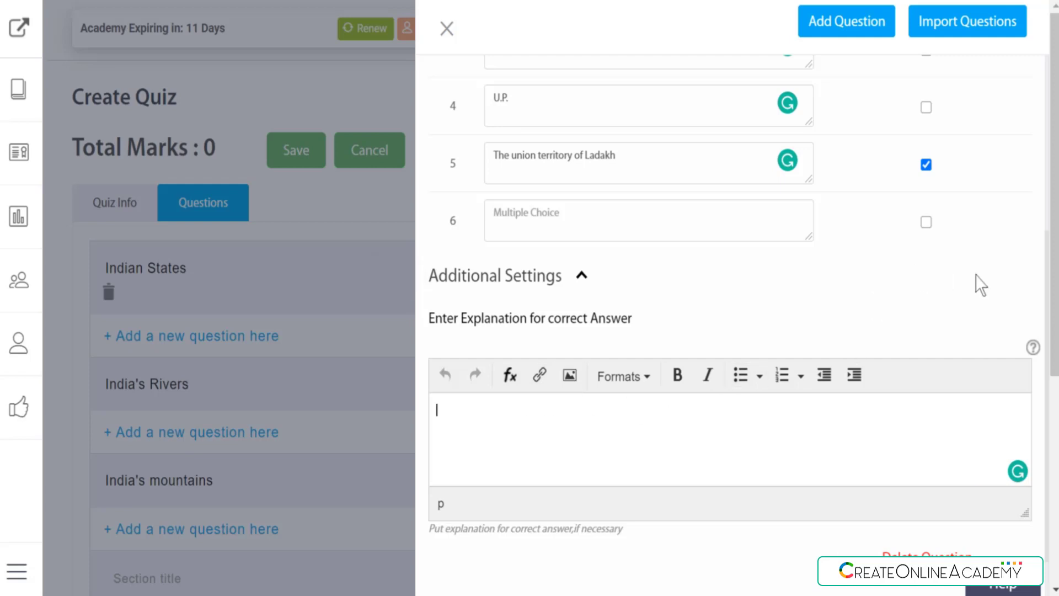
Add another blank question to the quiz section
scroll(1050, 286, up, 4)
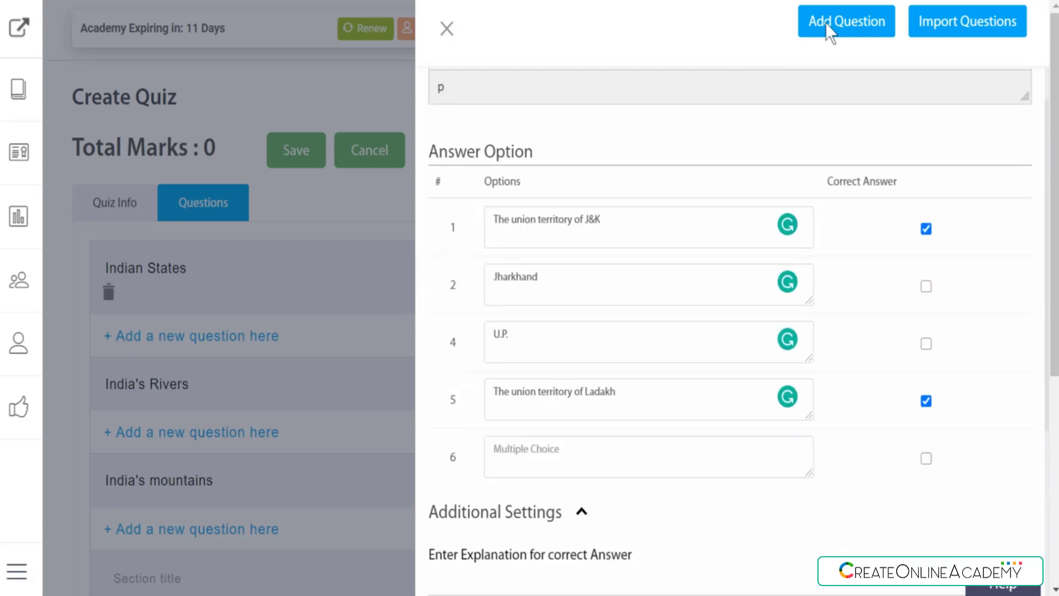
click(828, 22)
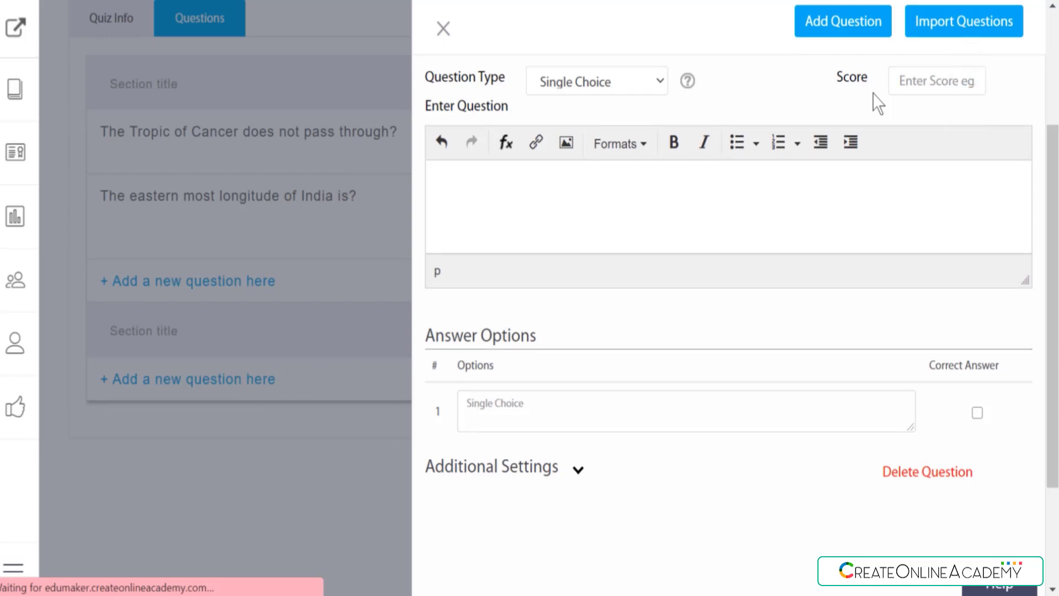
Go to importing questions and save the example CSV file to Downloads as sample_ques (1)
click(932, 28)
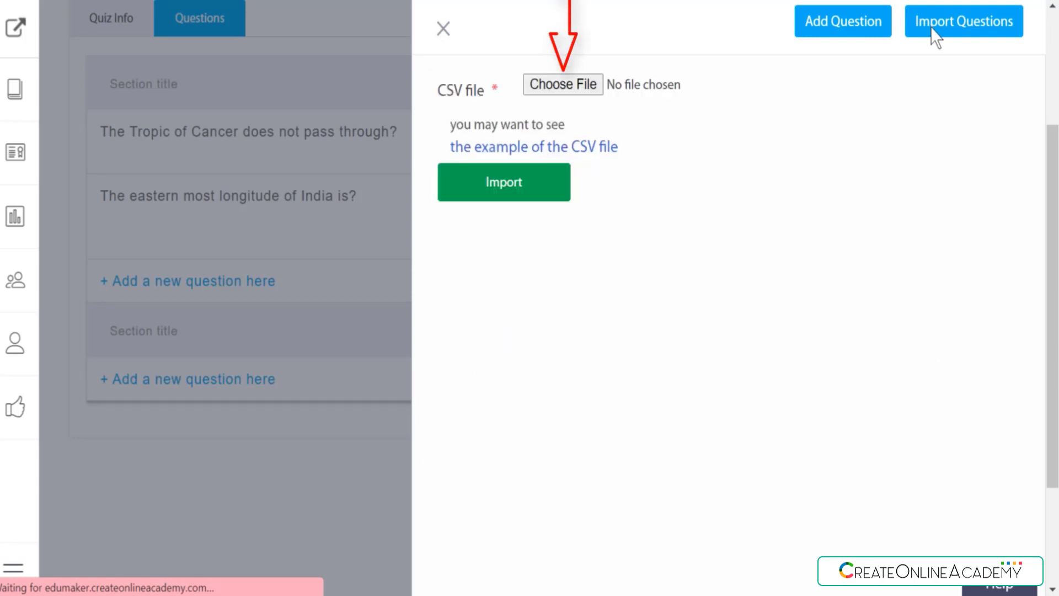
click(601, 149)
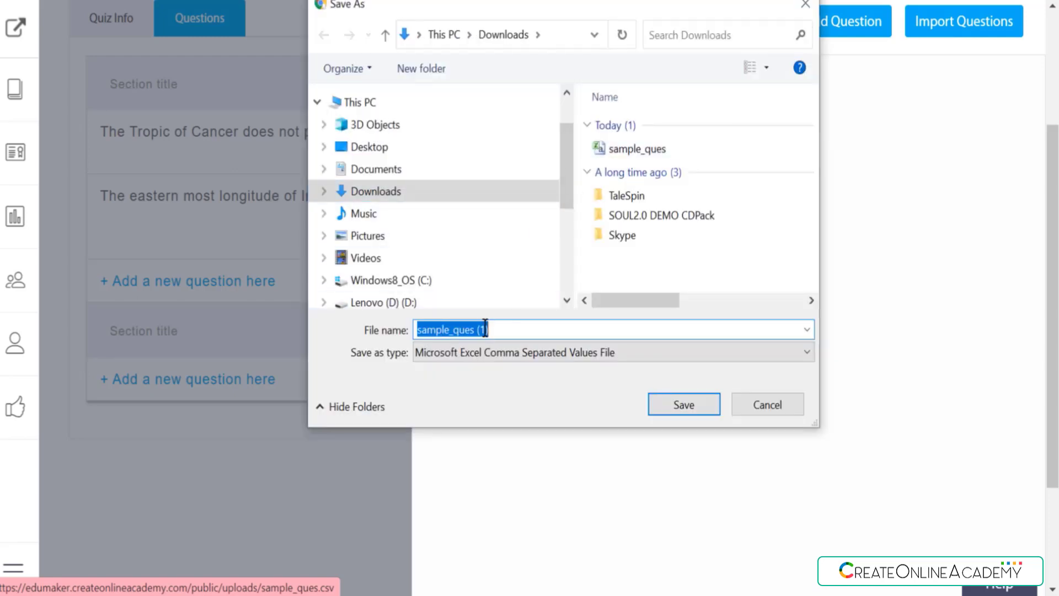
click(678, 401)
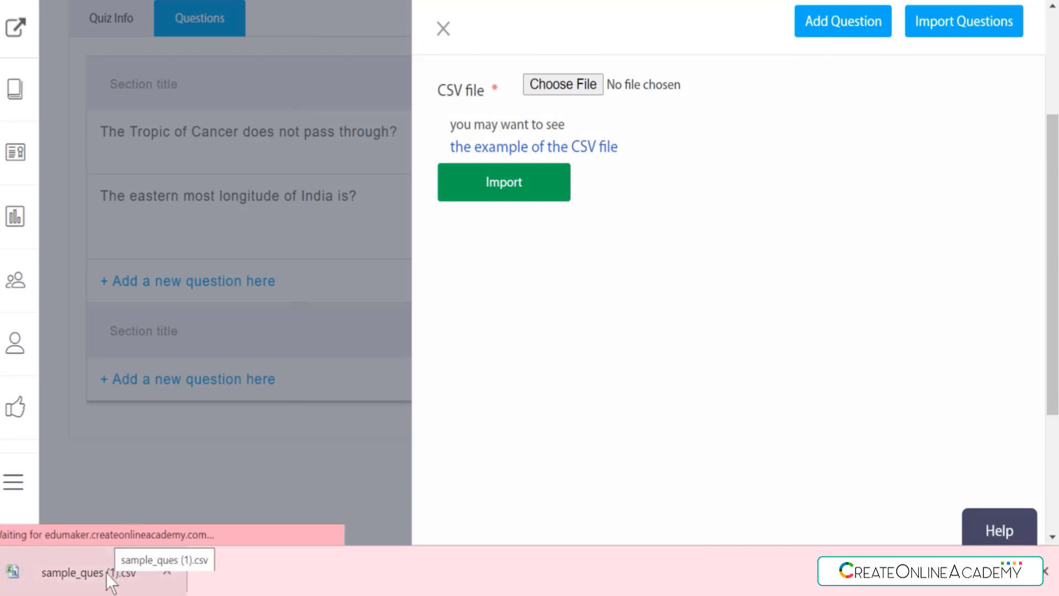
Open the downloaded sample_ques (1).csv in Excel and widen the Question Title column to read it in full
click(105, 572)
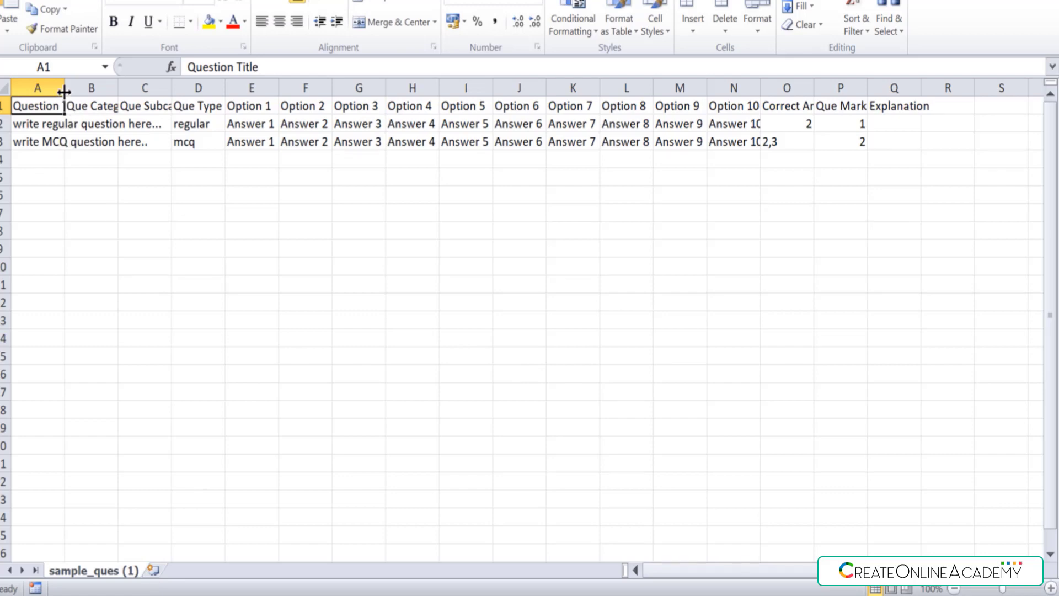
drag(64, 89, 401, 87)
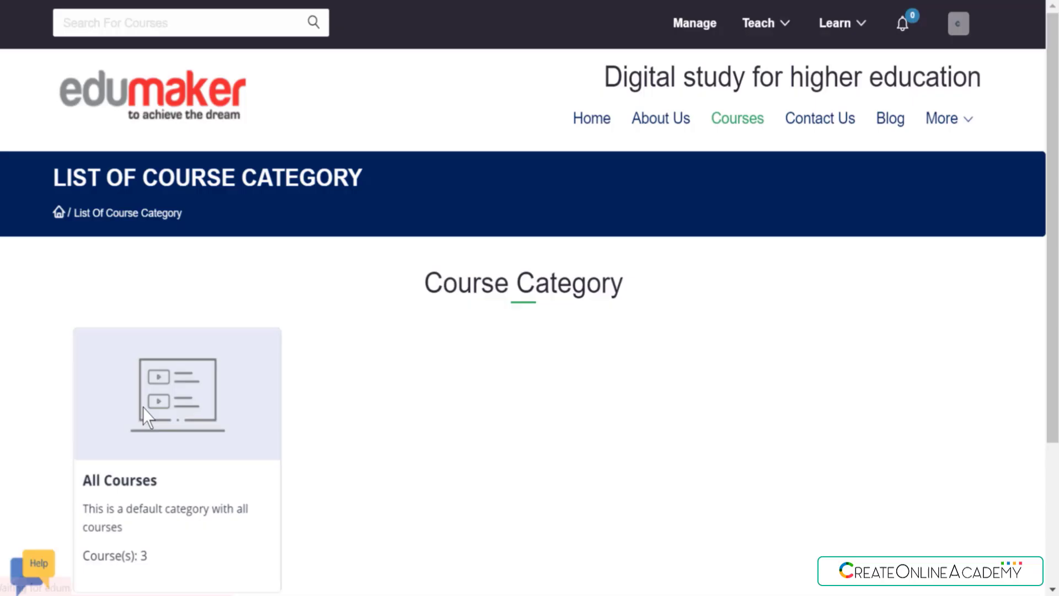
Open the Thorough online course from the All Courses category and review its curriculum for the India's Geography quiz
click(147, 414)
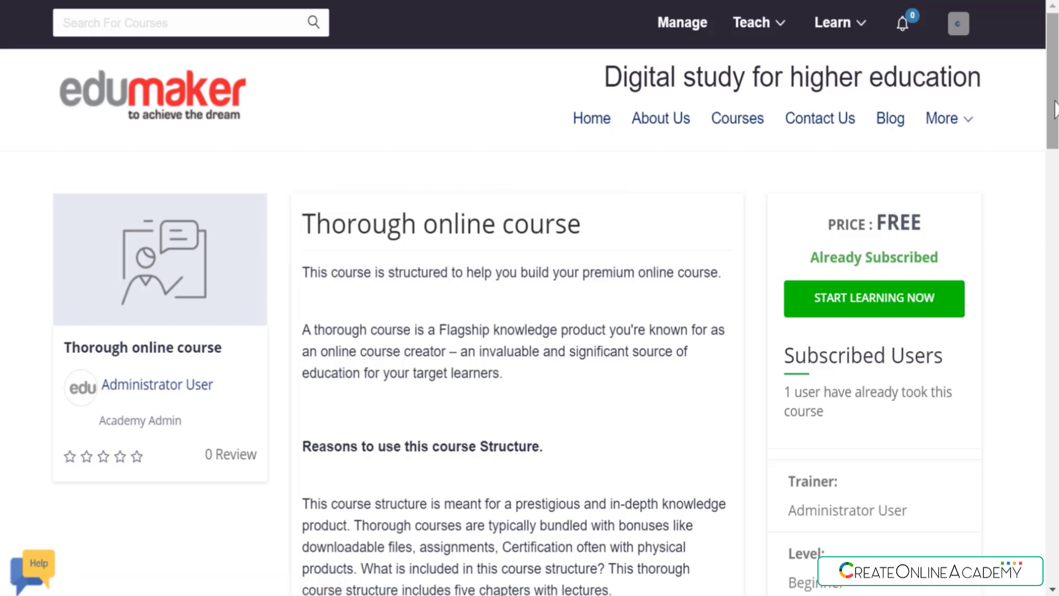
scroll(1055, 108, down, 6)
scroll(517, 320, down, 2)
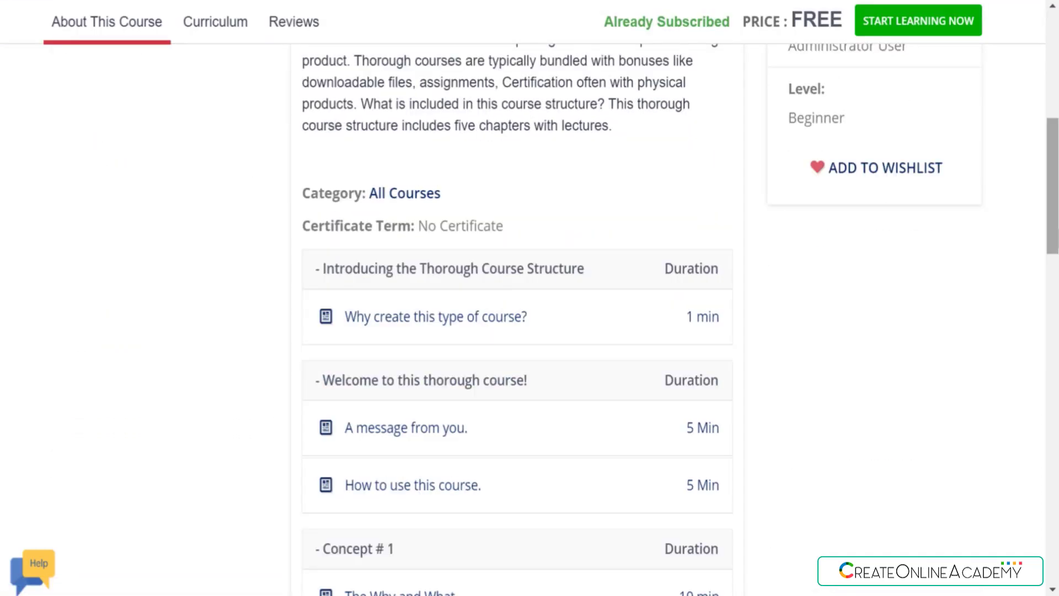
scroll(517, 320, down, 8)
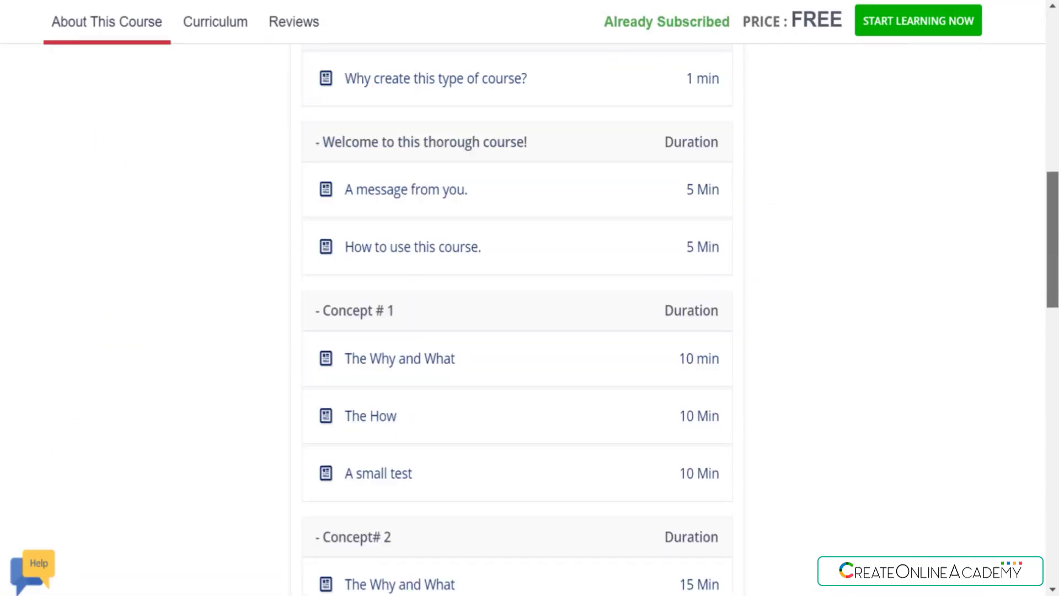
scroll(517, 320, down, 7)
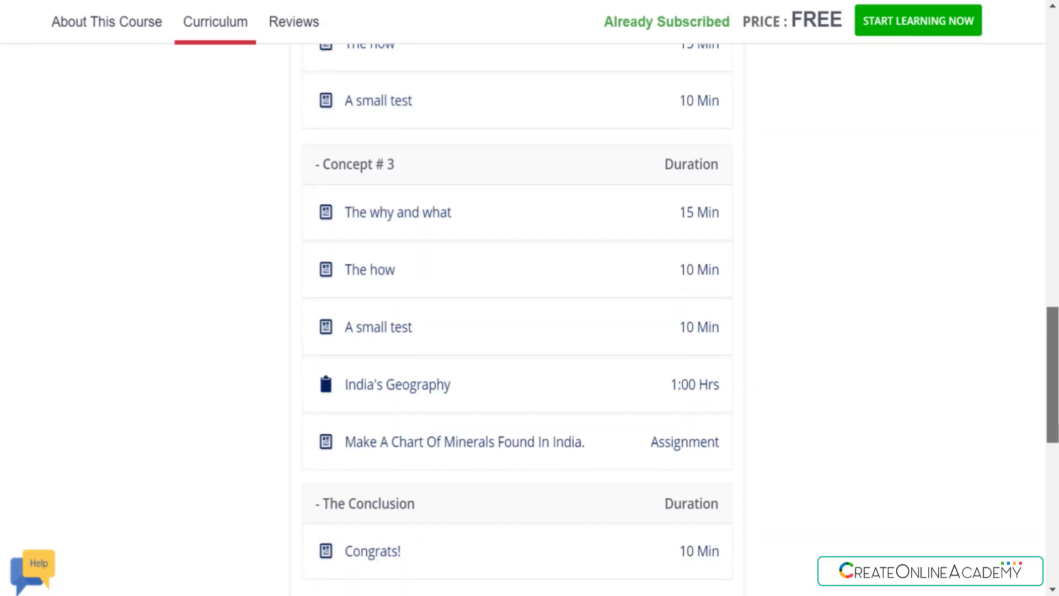
scroll(517, 320, down, 1)
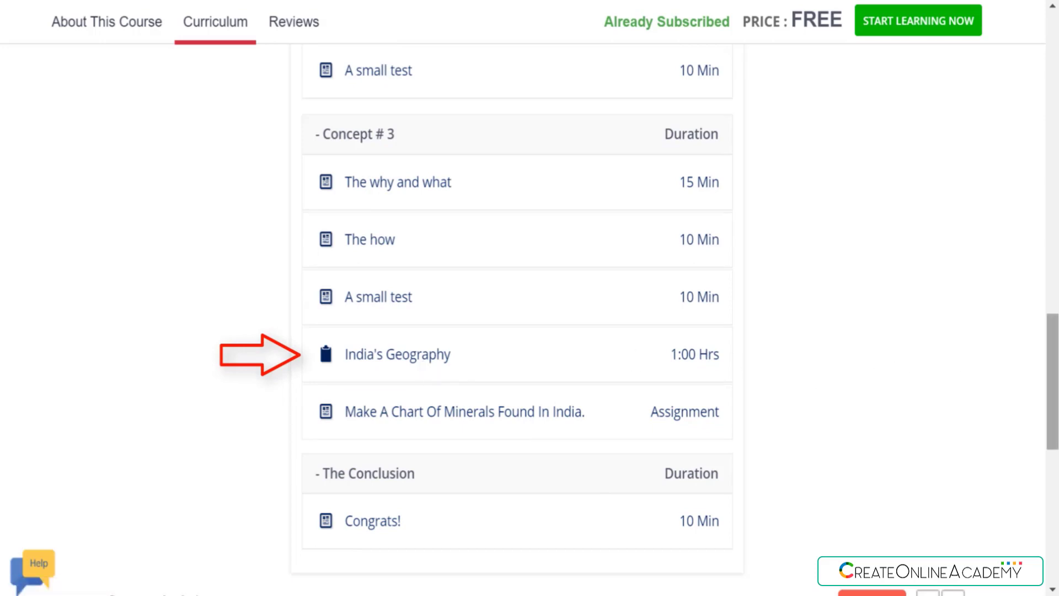
drag(1054, 395, 1058, 91)
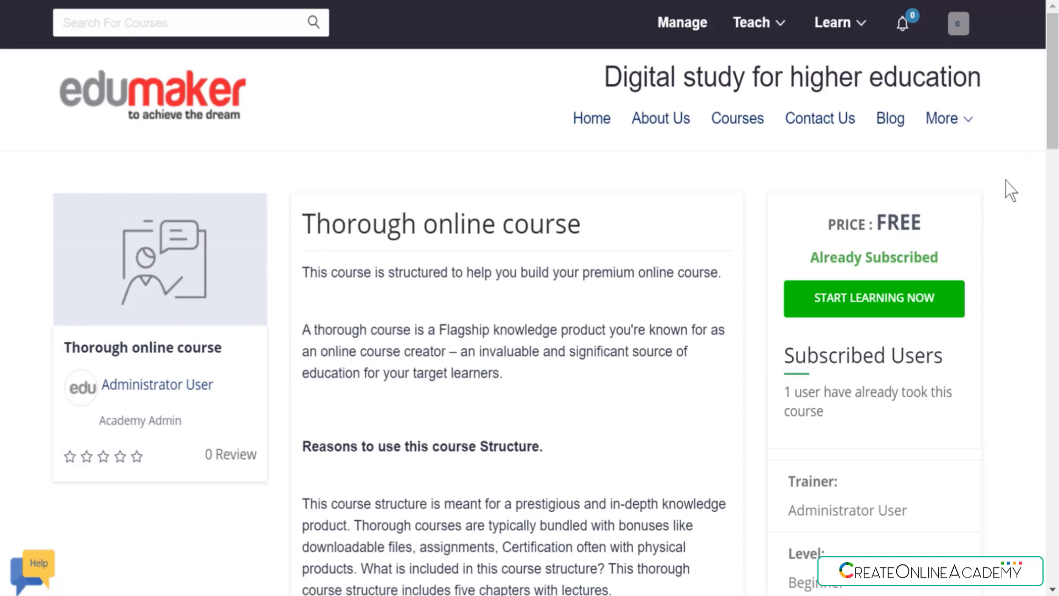
Start learning the Thorough online course and start its India's Geography quiz
click(902, 296)
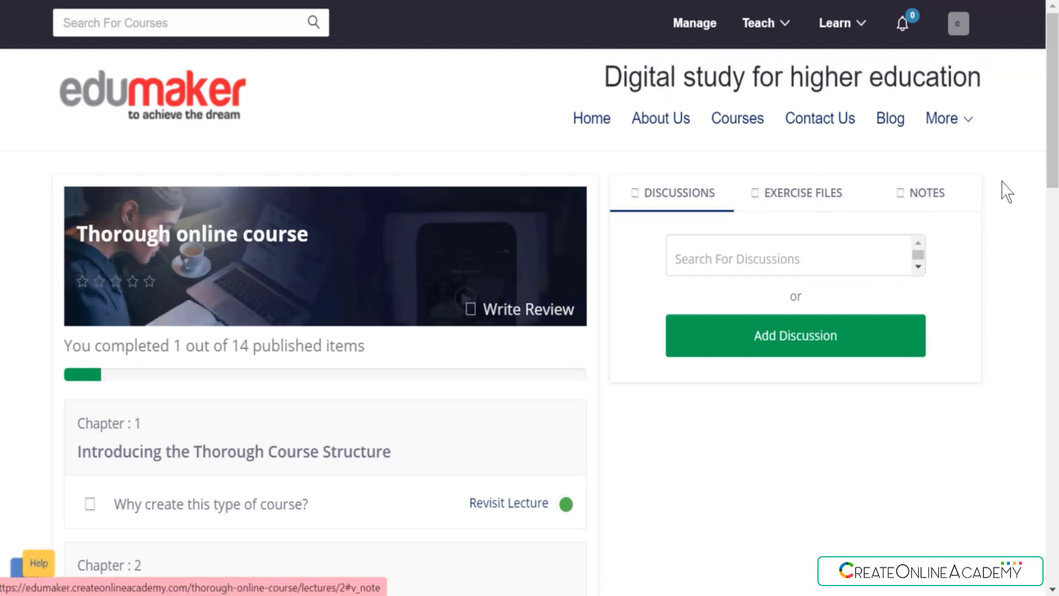
drag(1055, 142, 1055, 472)
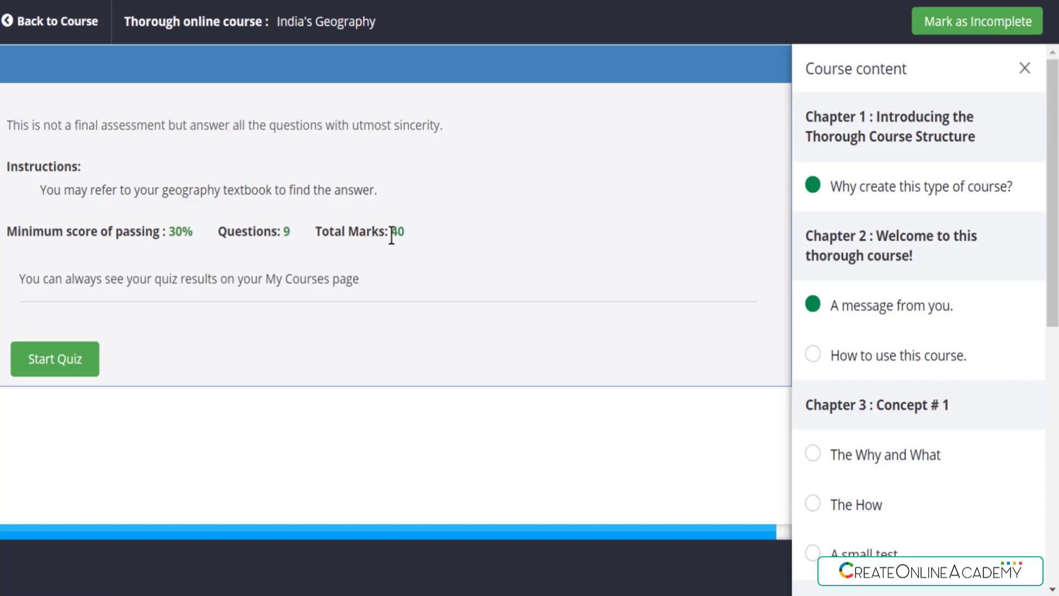
click(54, 360)
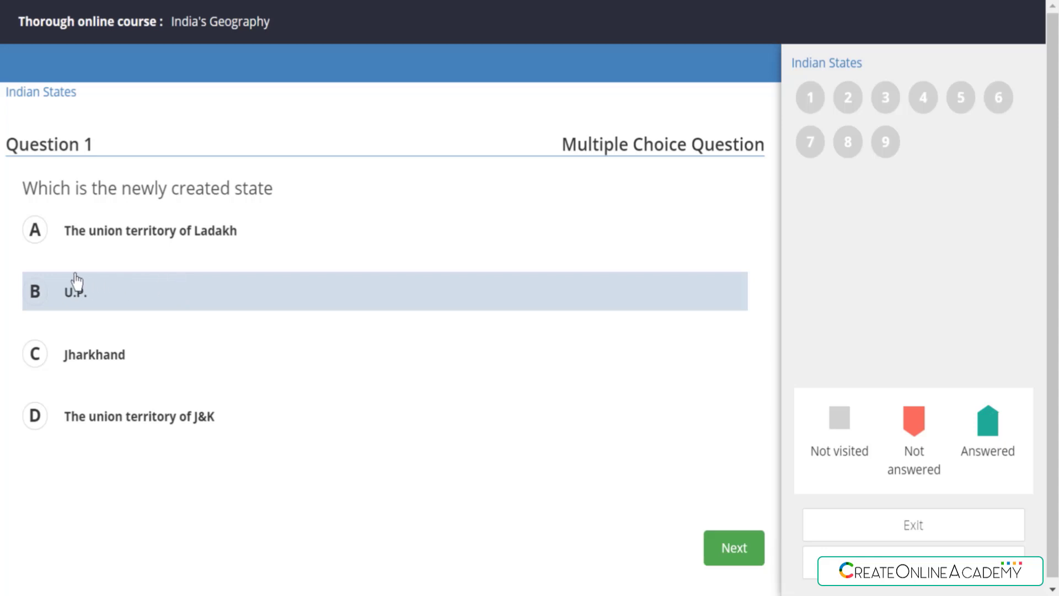
Answer question 1 with U.P., question 2 with Chhattisgarh and question 3 with Nepal, advancing to question 4
click(58, 292)
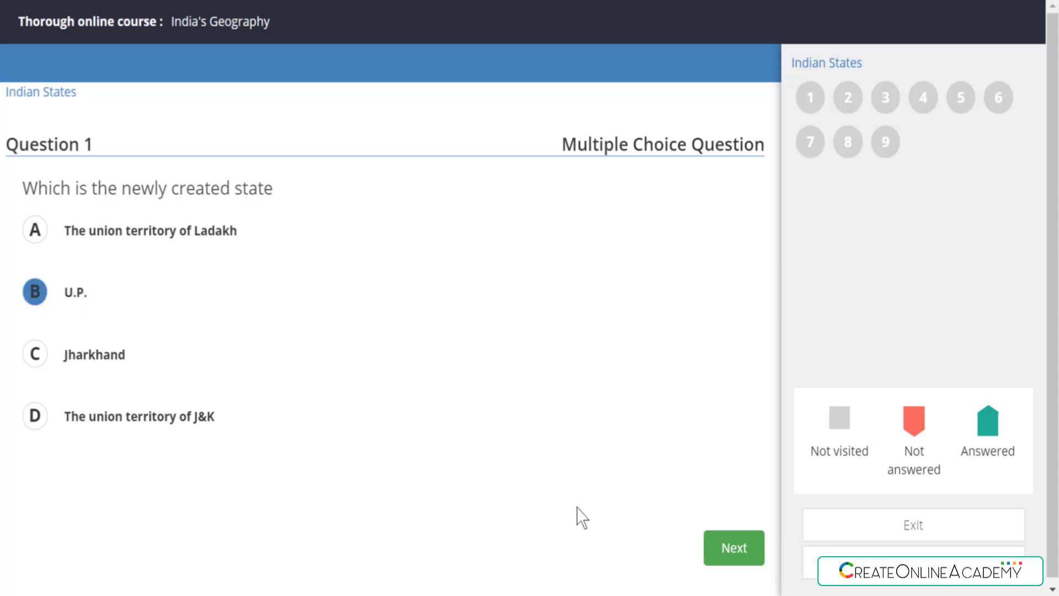
click(736, 547)
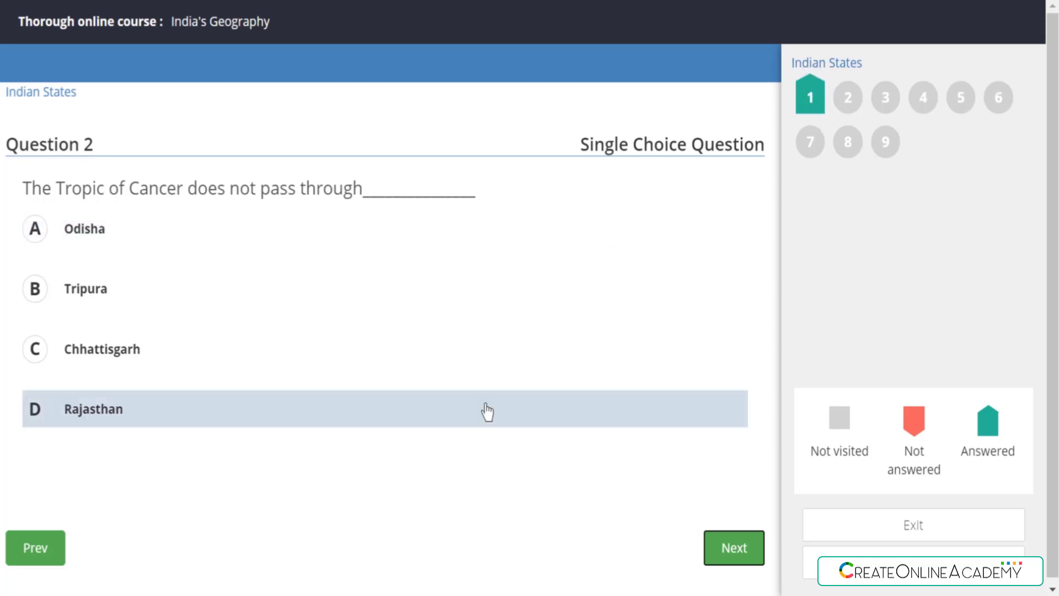
click(105, 354)
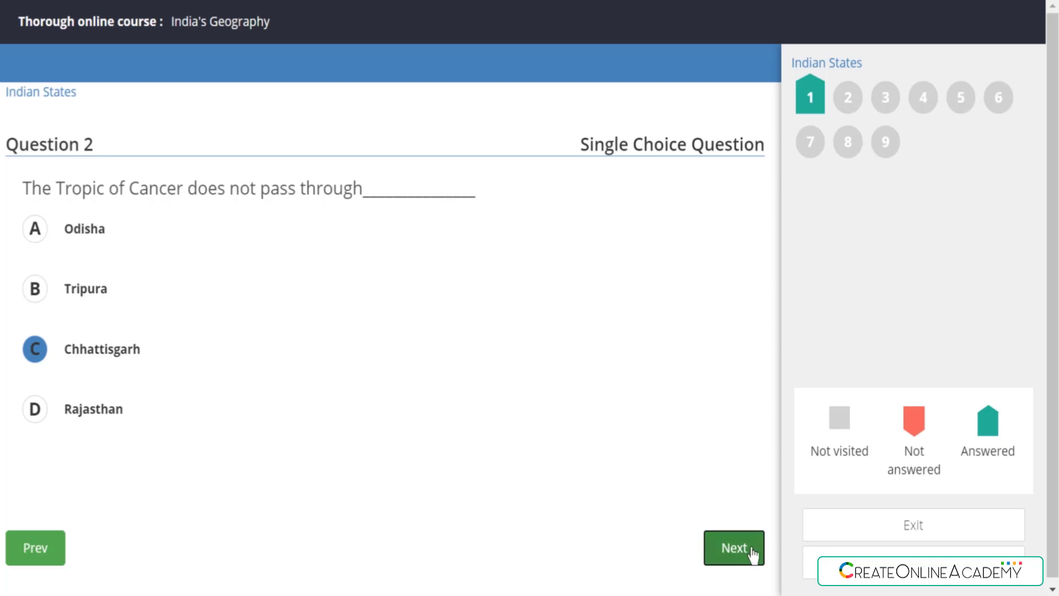
click(733, 551)
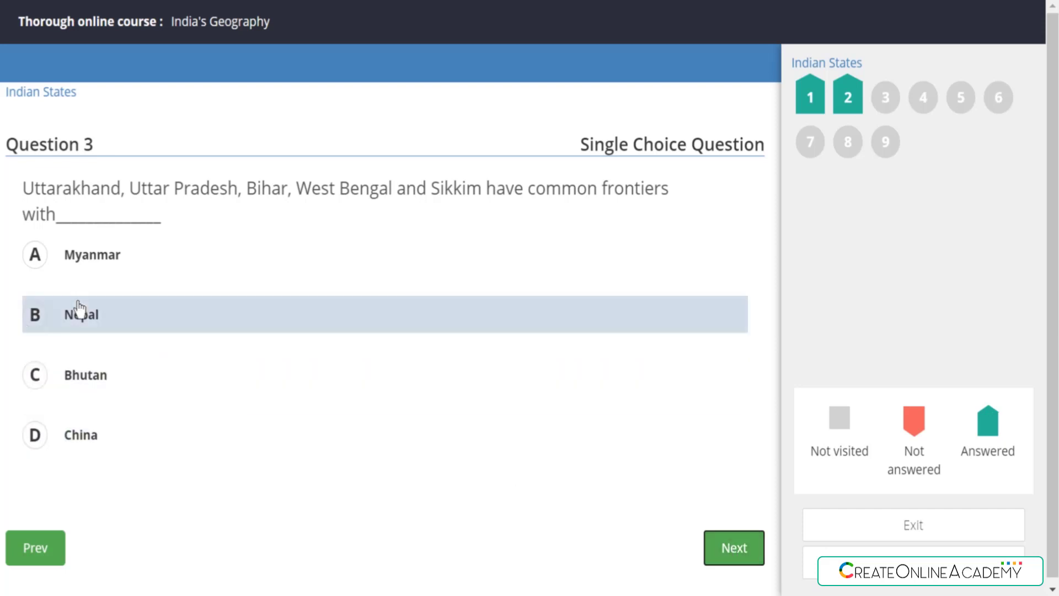
click(80, 309)
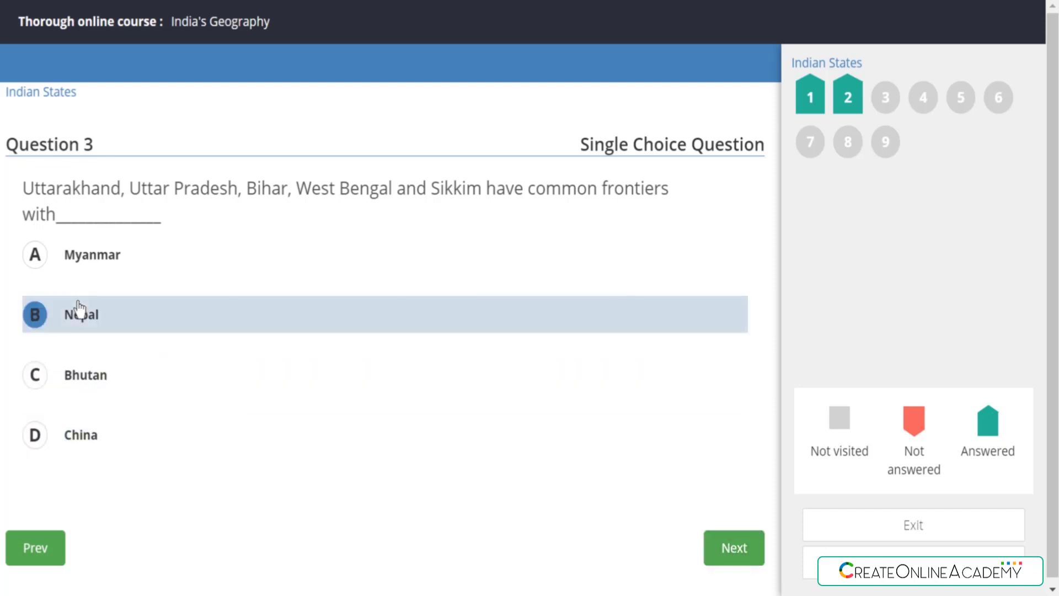
click(733, 548)
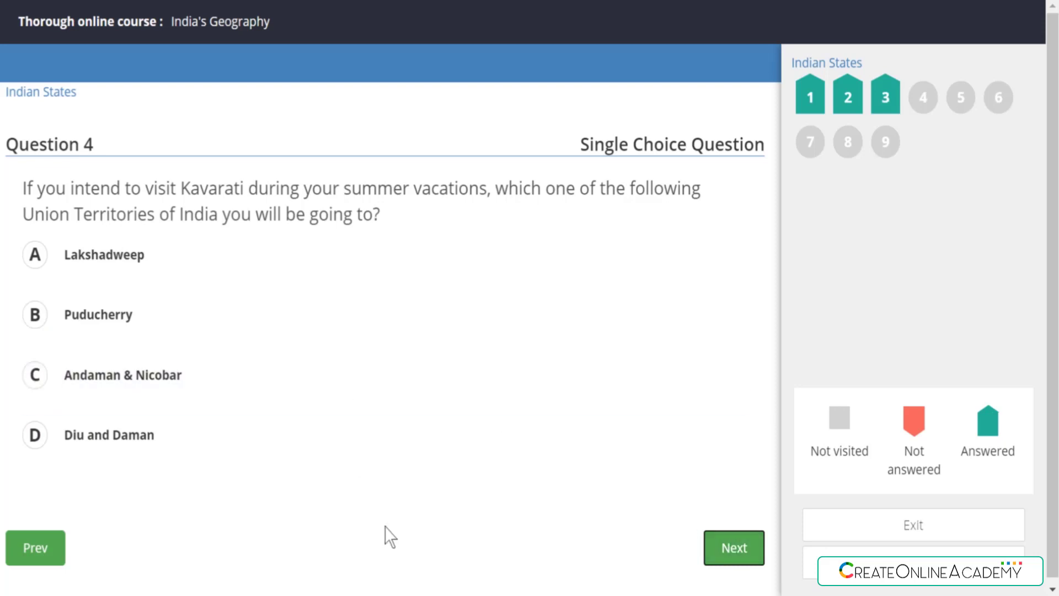
Skip question 4 without an answer, answer question 5 with Tropic of Capricorn, and advance to question 6
click(732, 549)
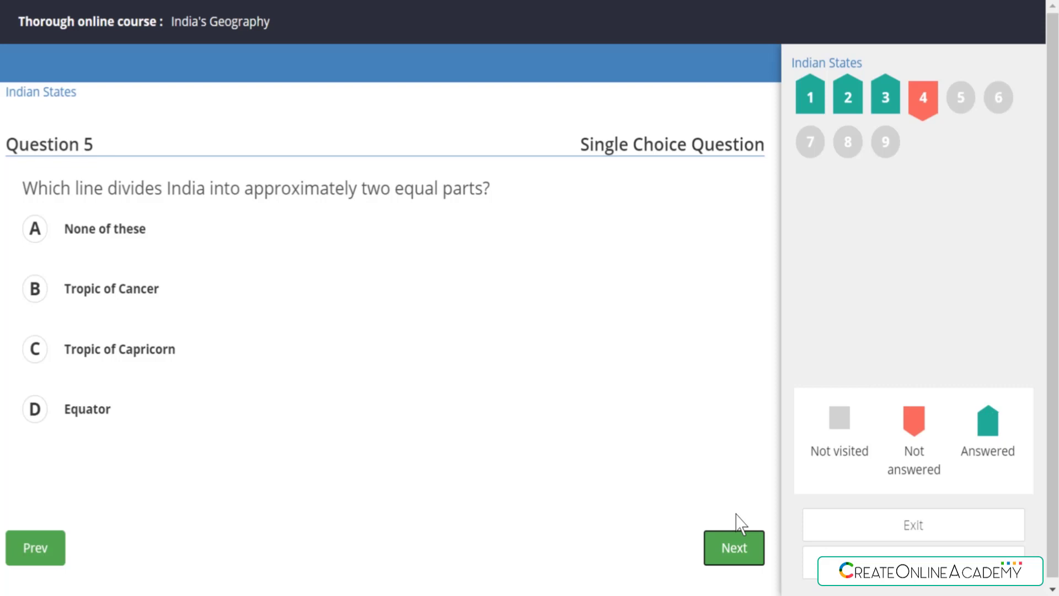
click(146, 346)
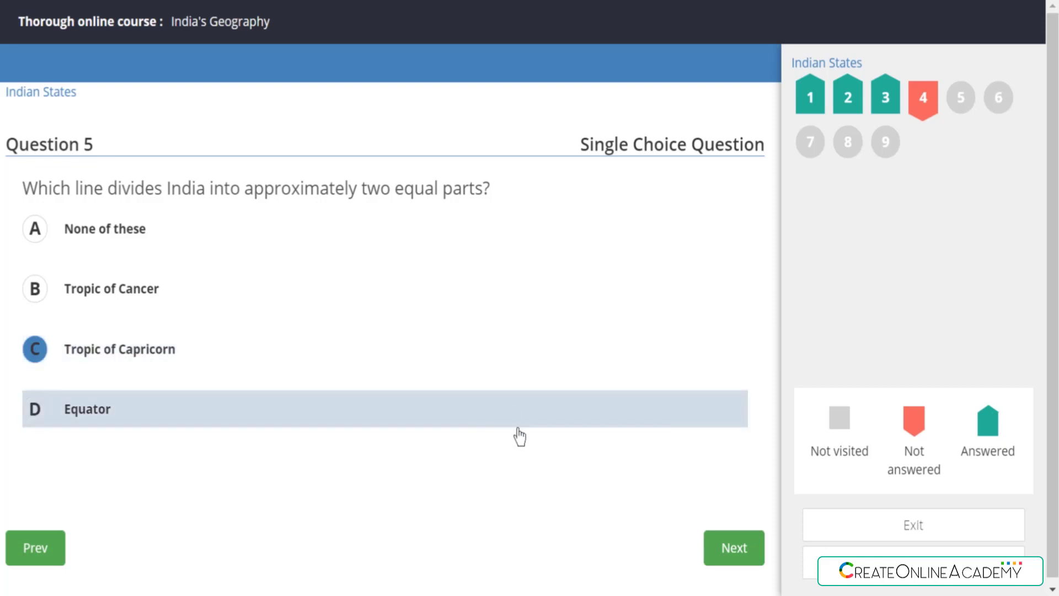
click(727, 548)
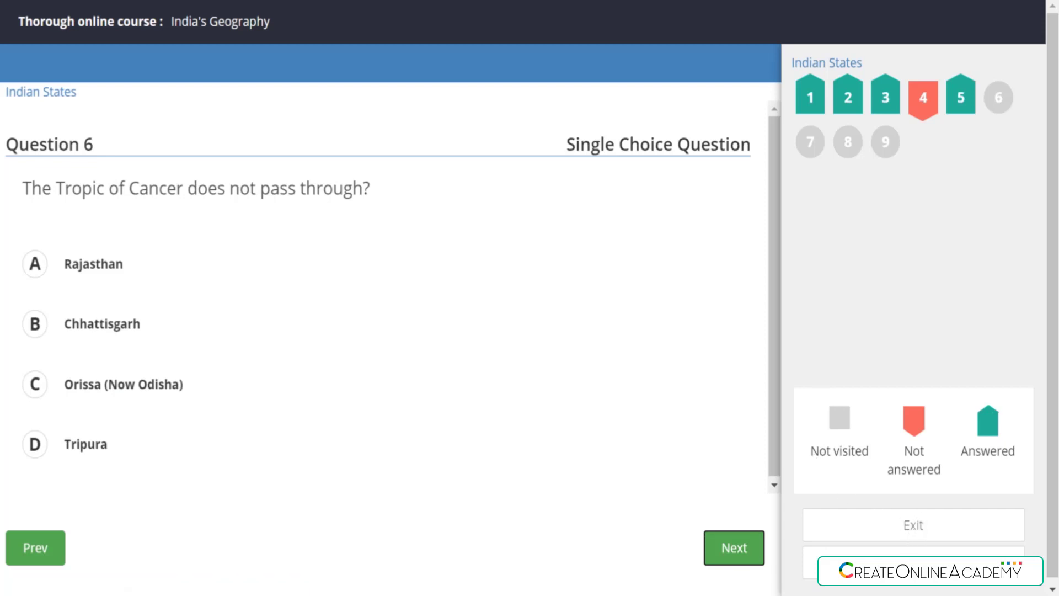
Submit the quiz with the remaining questions unanswered and review the score and the correct answers for the attempt
click(913, 561)
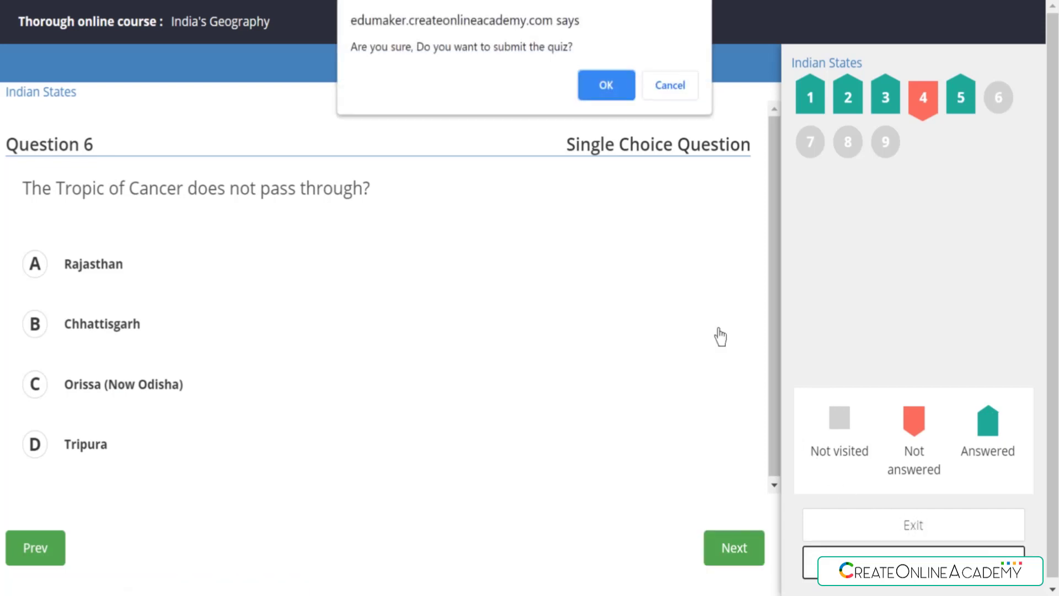
click(609, 85)
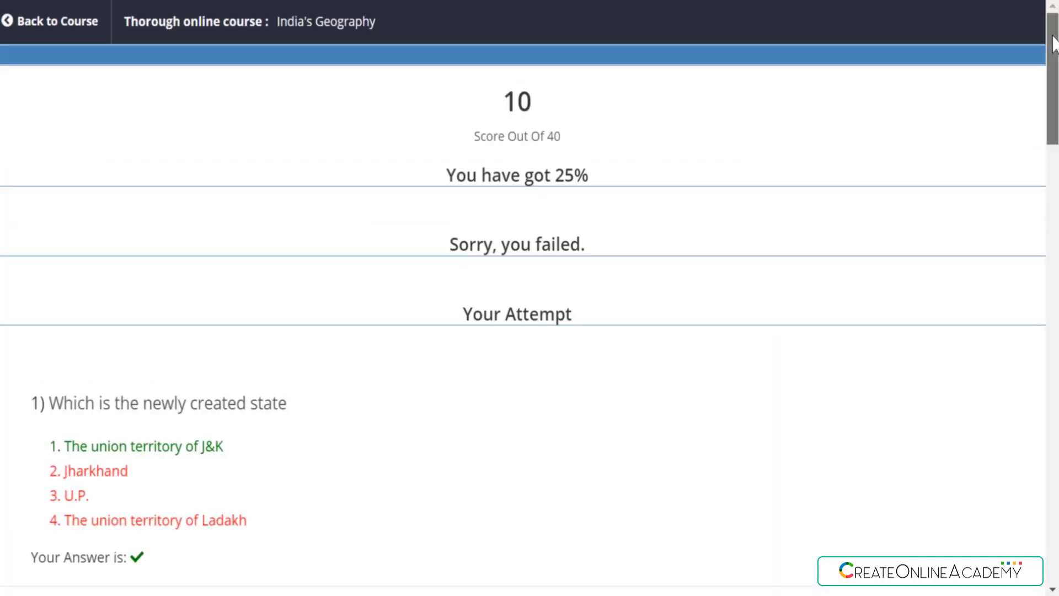
mouse_move(1054, 43)
mouse_down()
mouse_move(1054, 55)
mouse_move(1054, 41)
mouse_up()
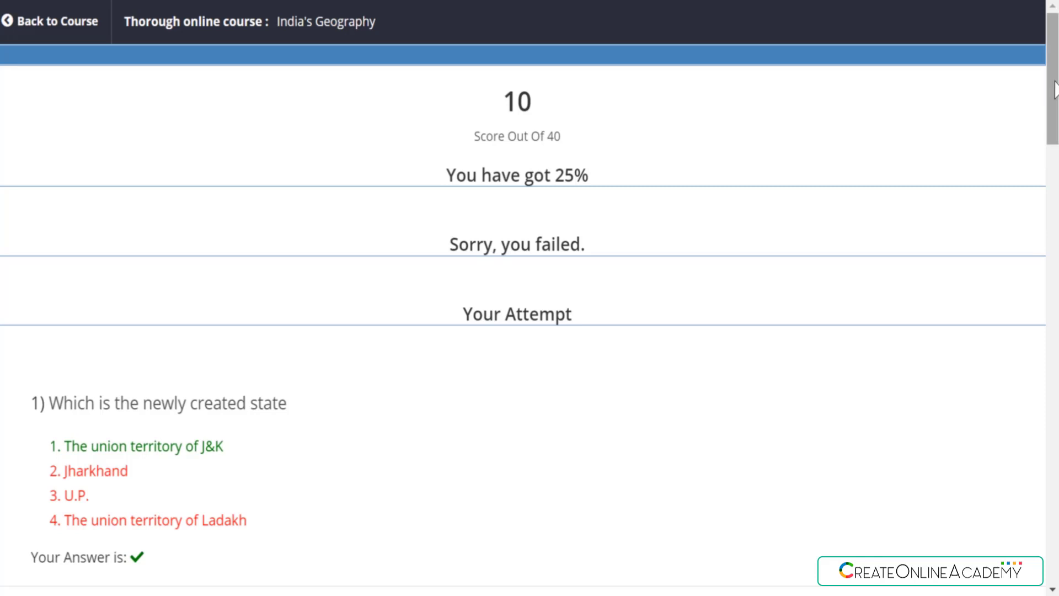
drag(1054, 86, 1052, 142)
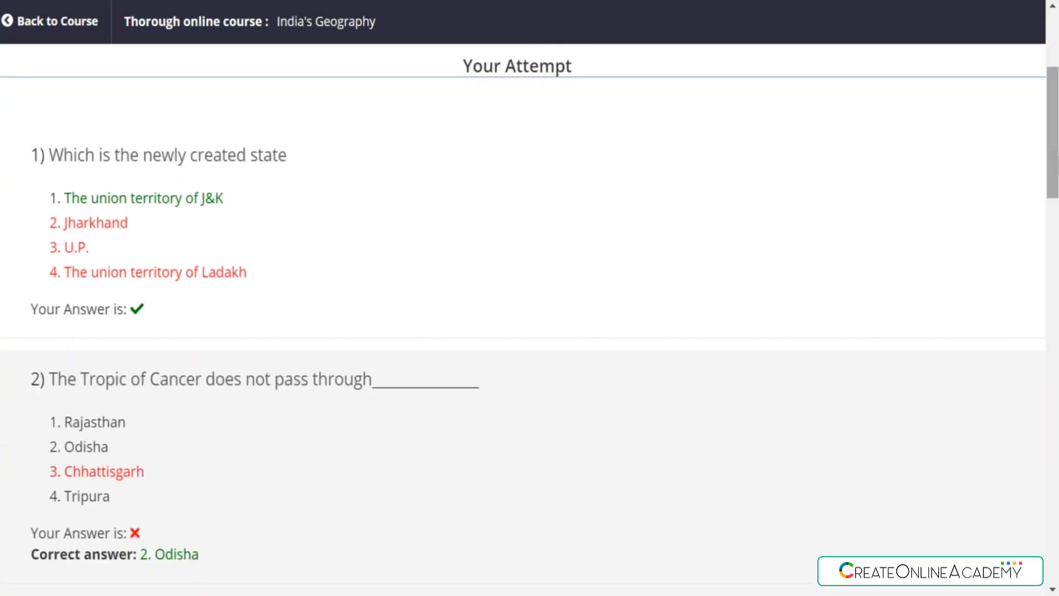
drag(1054, 132, 1057, 440)
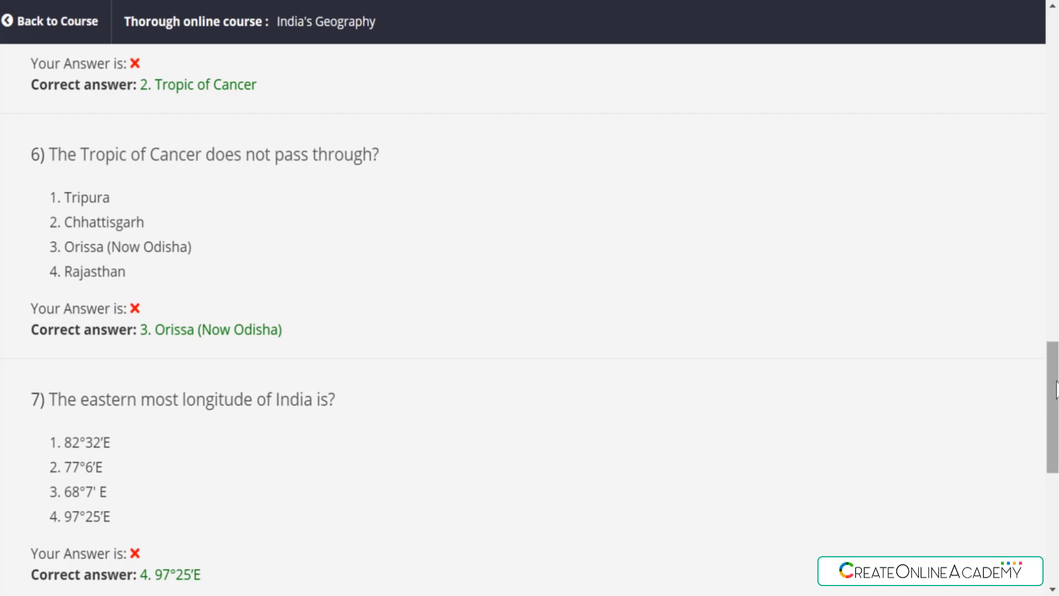
drag(1057, 389, 1057, 60)
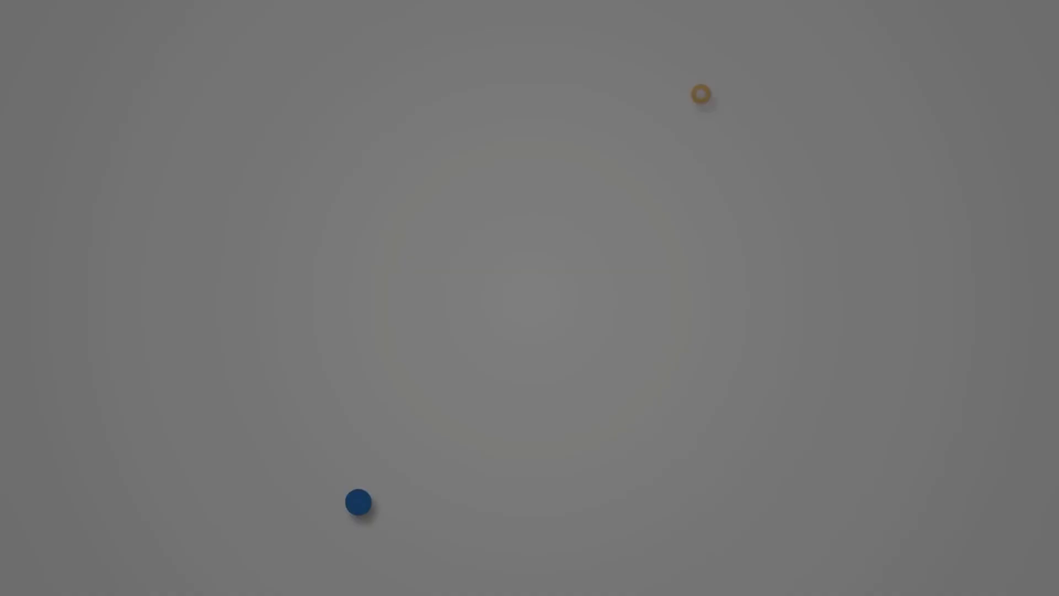